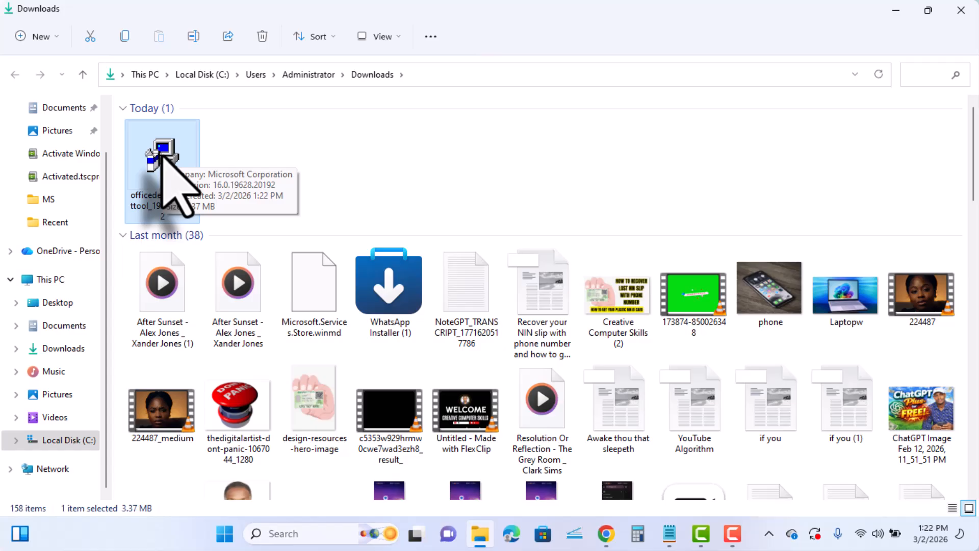
right_click(163, 153)
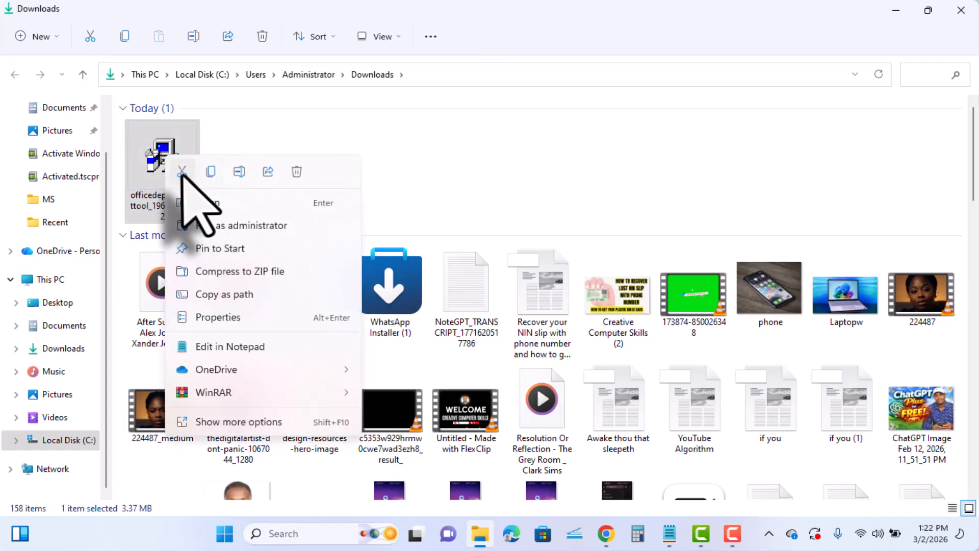
left_click(181, 171)
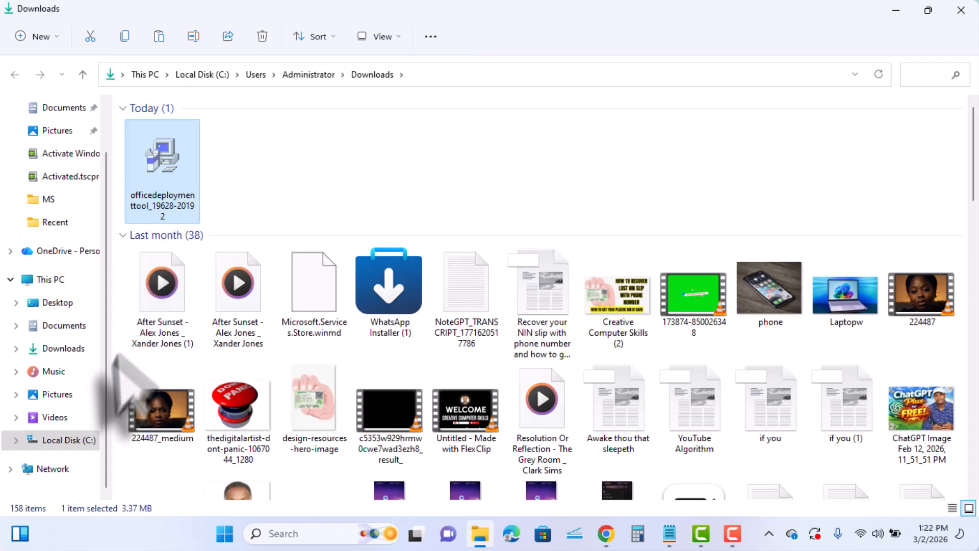
left_click(70, 440)
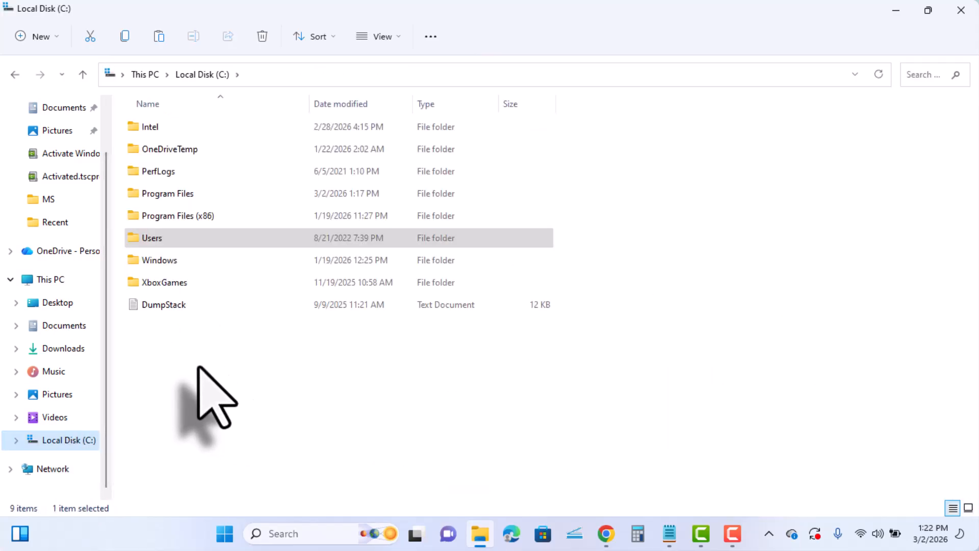
right_click(170, 380)
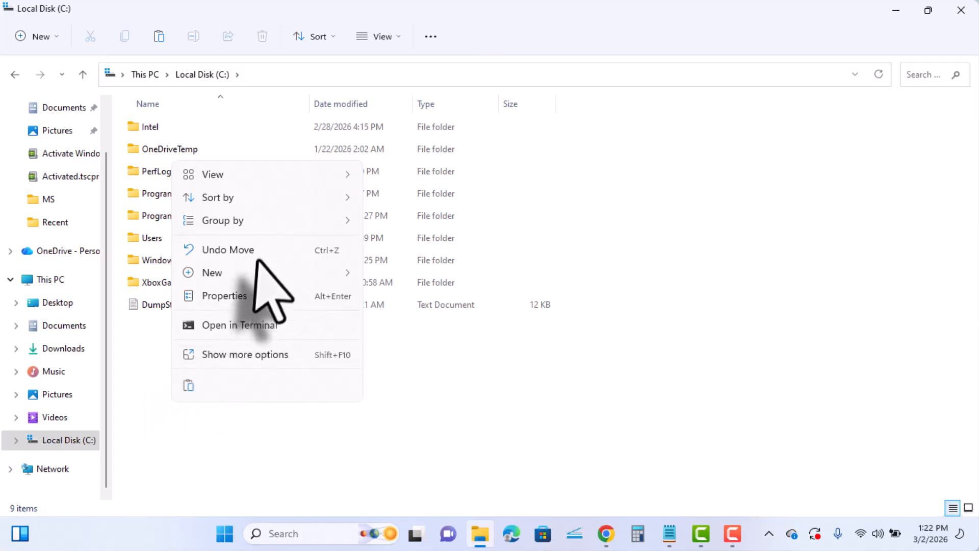
mouse_move(256, 272)
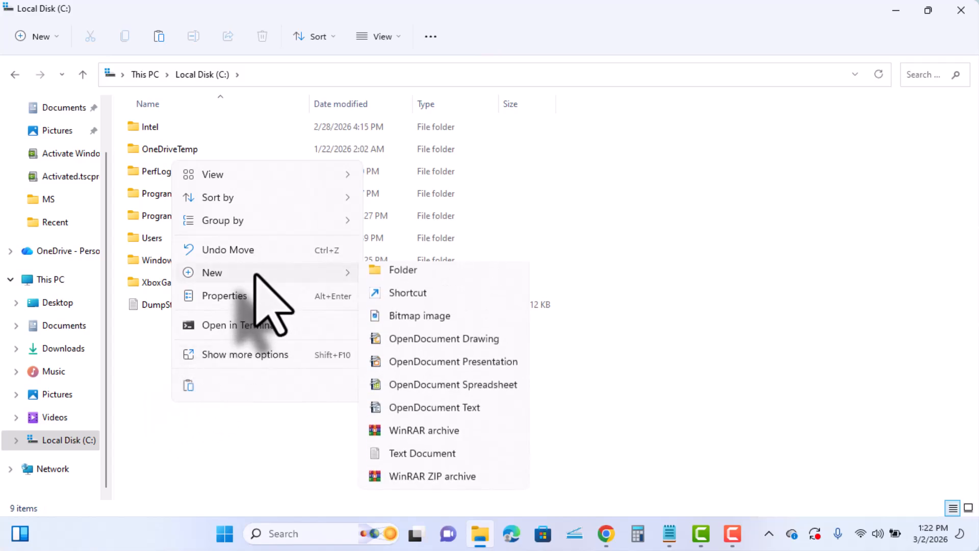
left_click(392, 278)
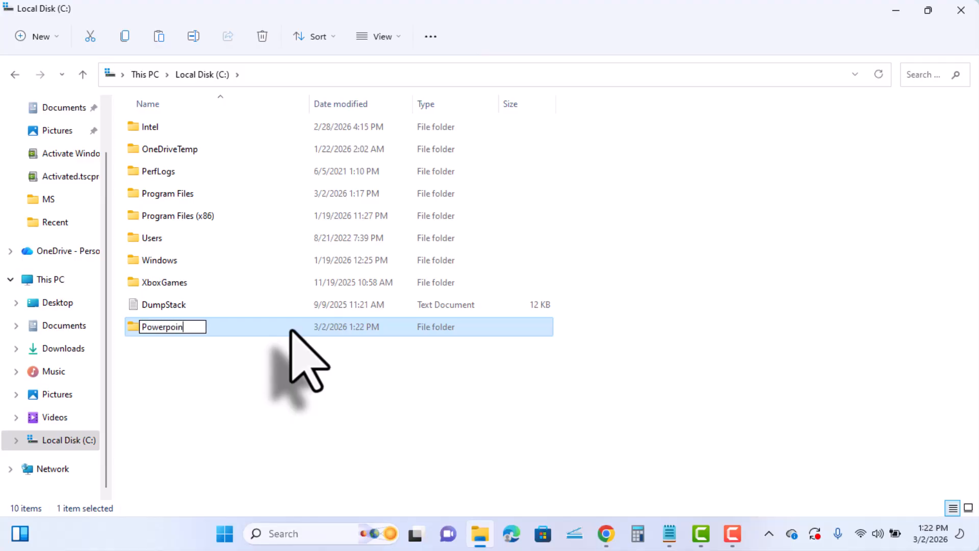
left_click(189, 357)
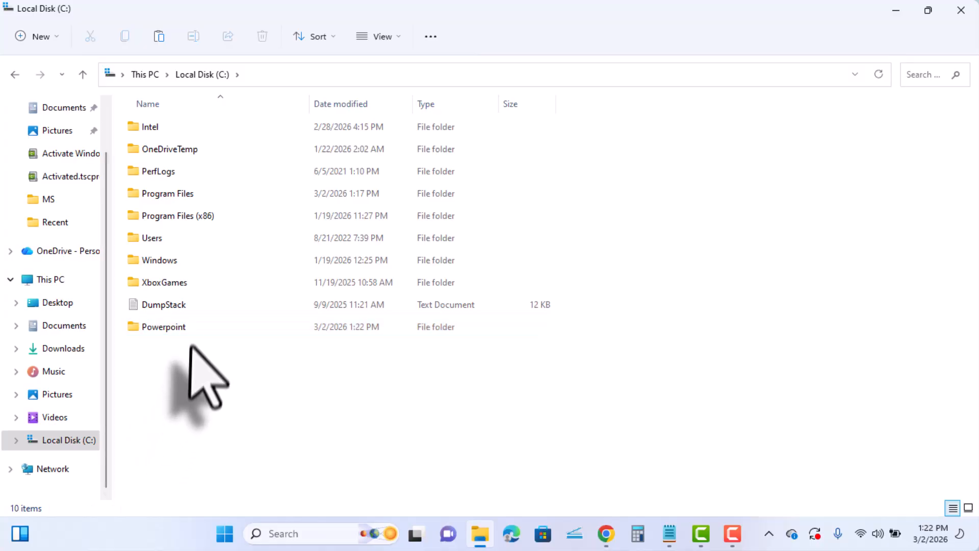
double_click(192, 329)
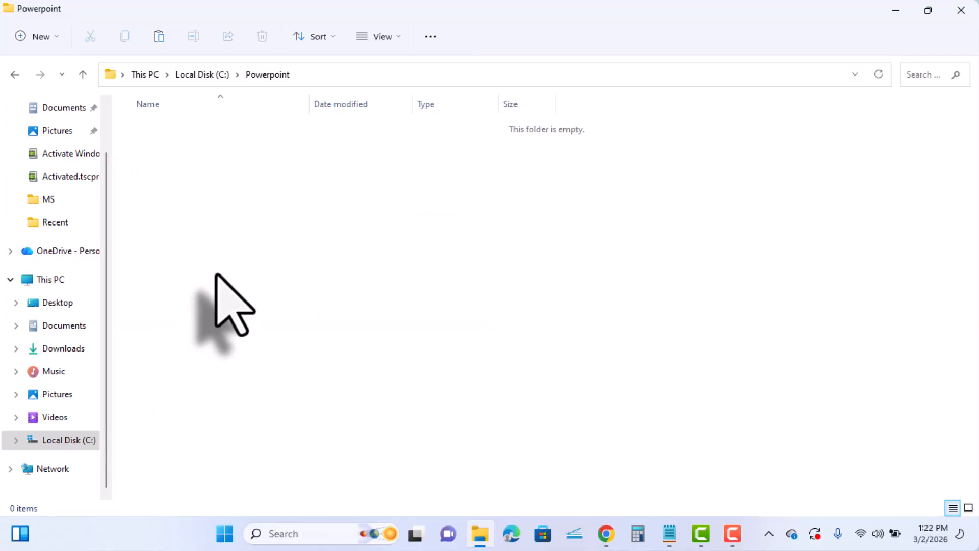
key("ctrl+v")
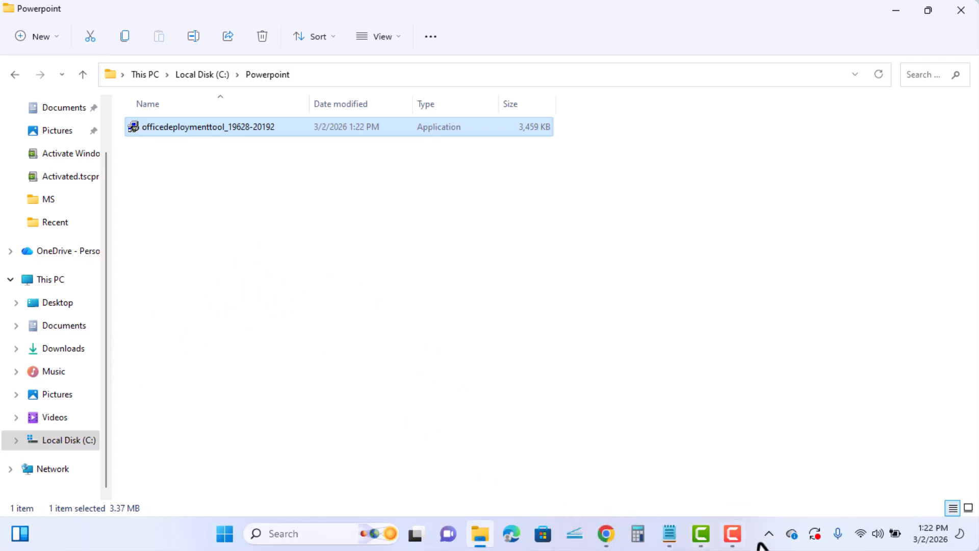
- Switch to Chrome, search for "office customization tool" and open the Microsoft 365 Apps admin center result
left_click(607, 533)
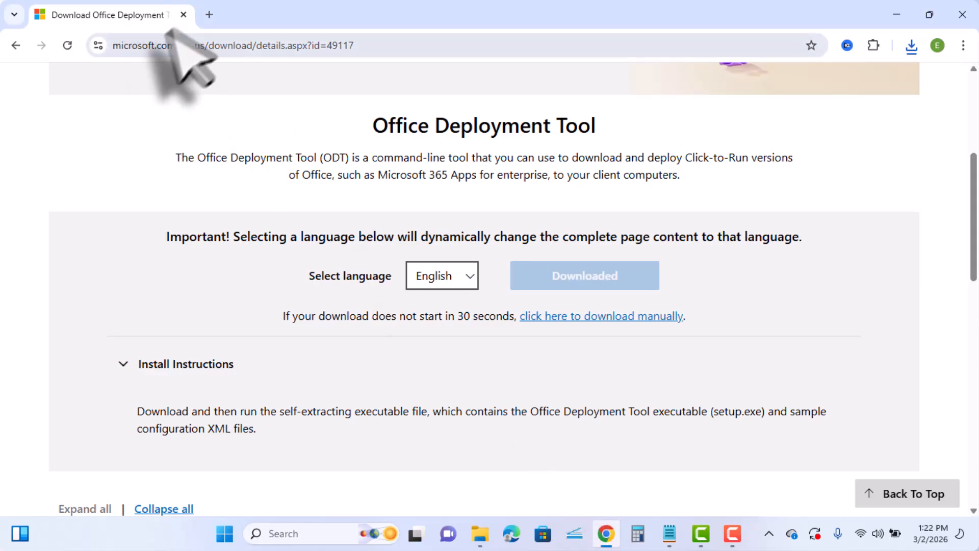
left_click(209, 45)
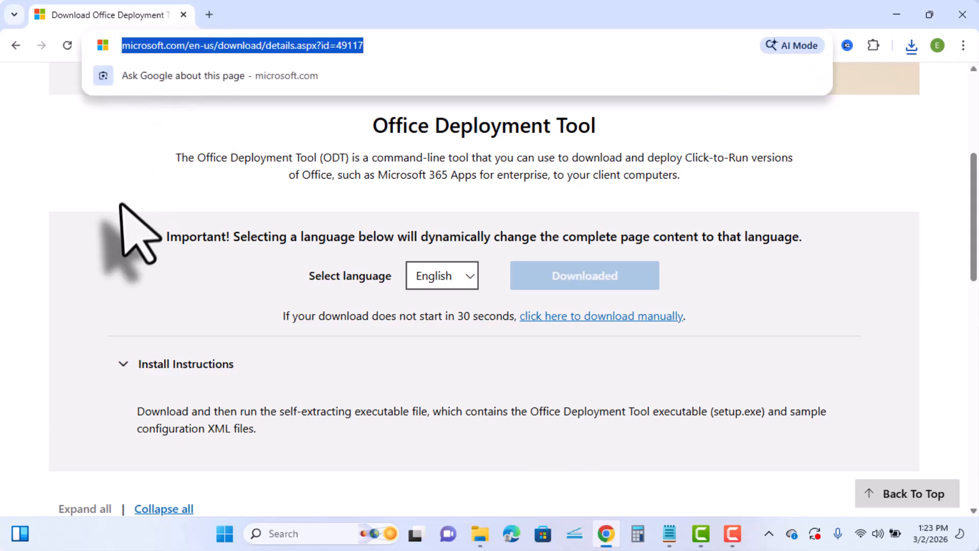
type("office")
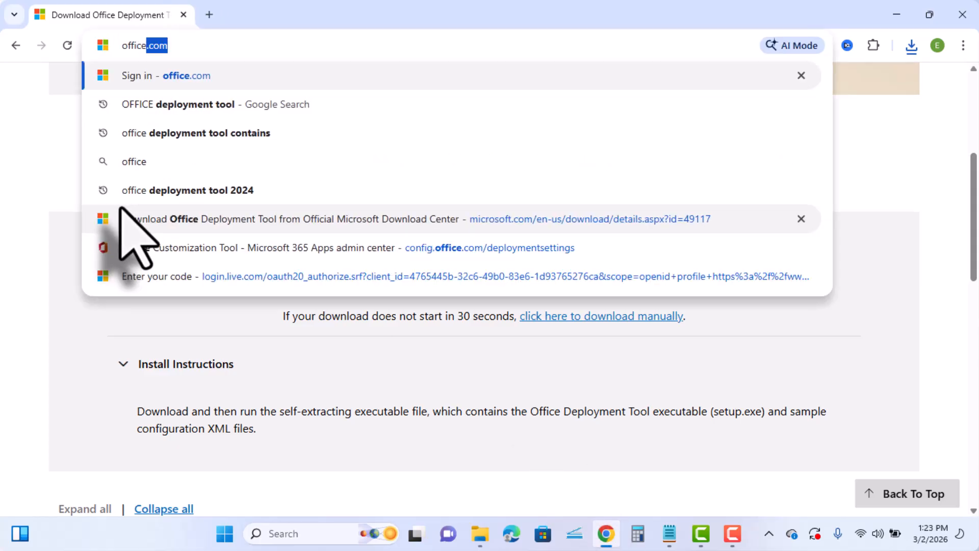
type(" cust")
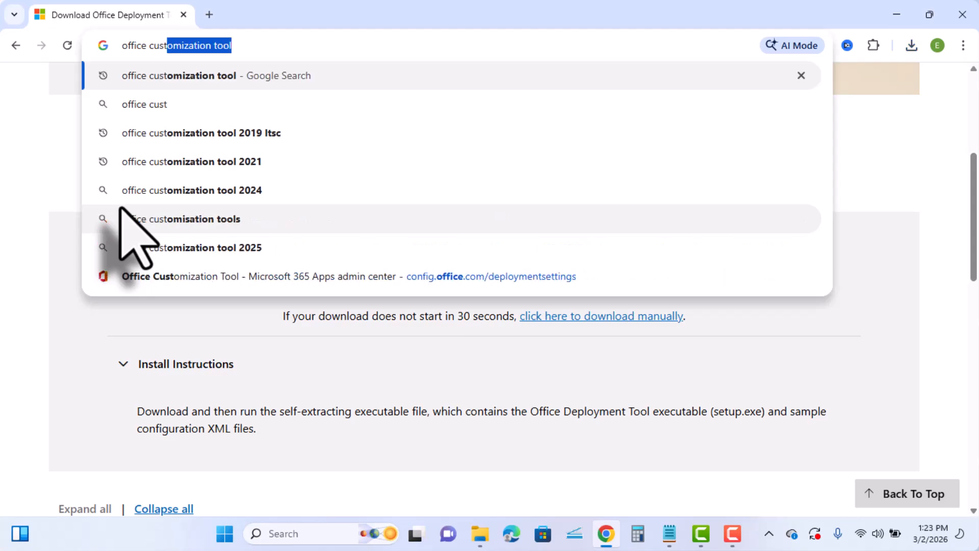
key("End")
key("Return")
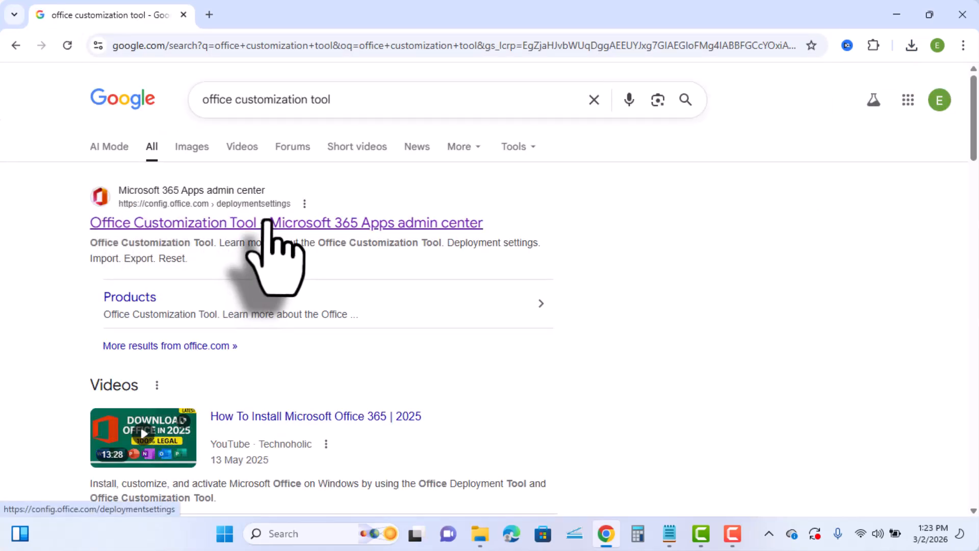
left_click(292, 223)
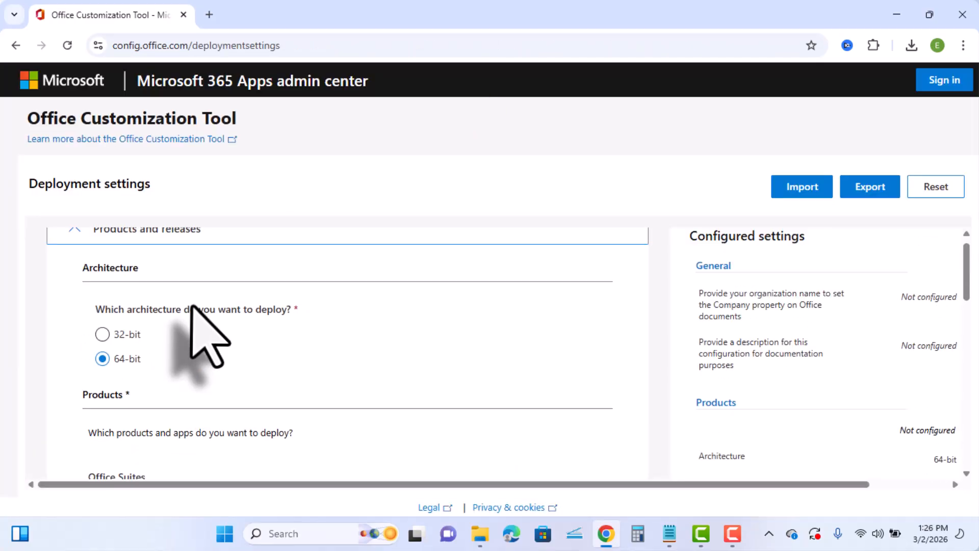
- Choose Office LTSC Professional Plus 2024 - Volume License as the Office Suites product to deploy
scroll(191, 306, "up", 1)
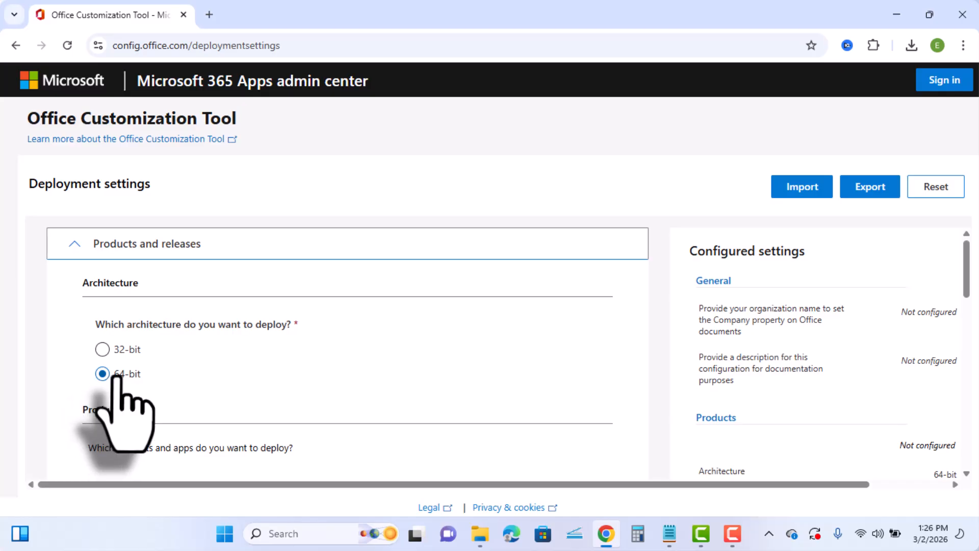
scroll(198, 395, "down", 1)
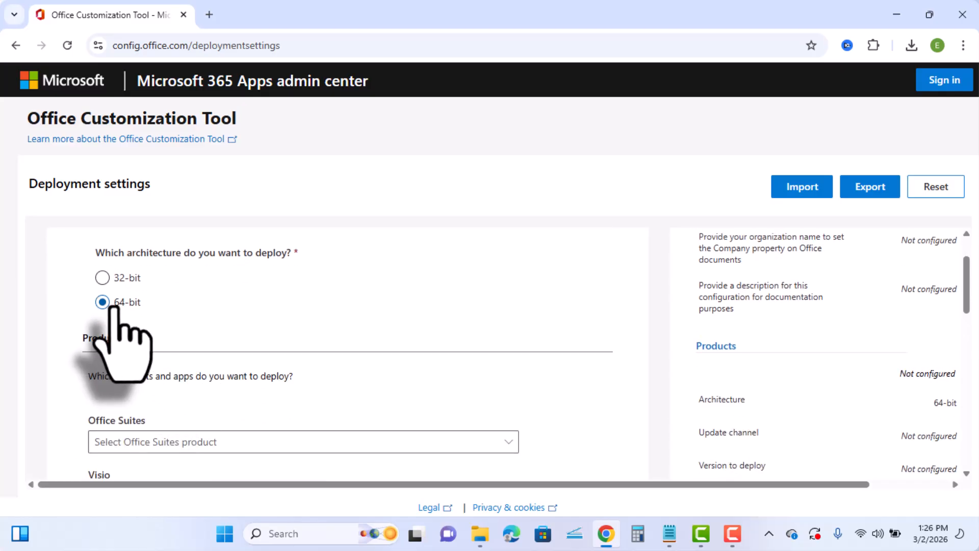
scroll(319, 329, "down", 2)
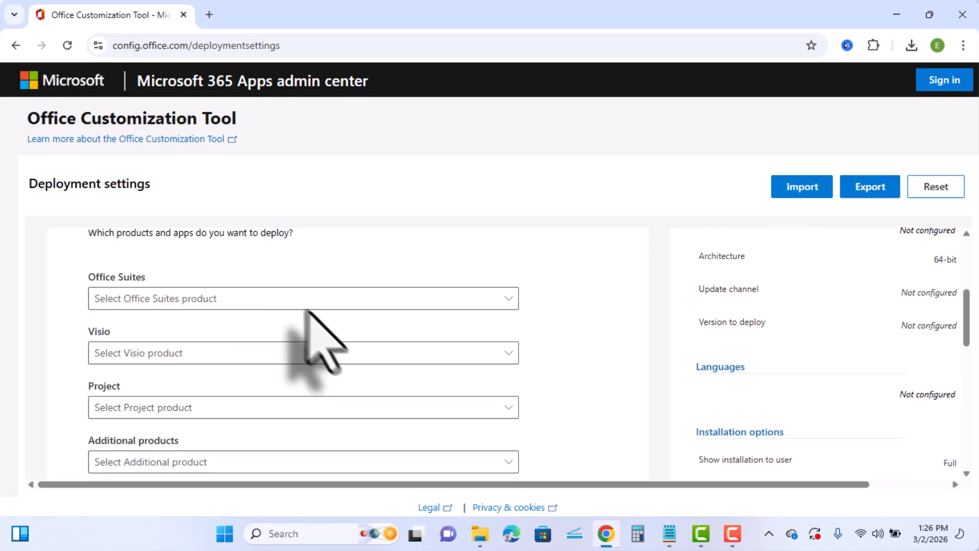
left_click(159, 301)
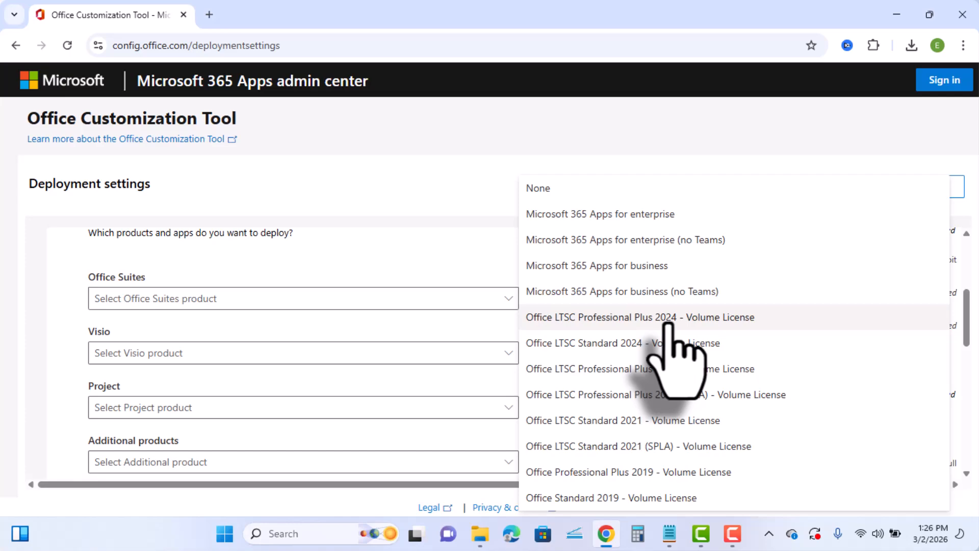
left_click(714, 324)
- Exclude Access, OneNote, Word, Publisher, Outlook (classic), OneDrive Desktop and Excel from the apps being deployed
scroll(507, 331, "down", 6)
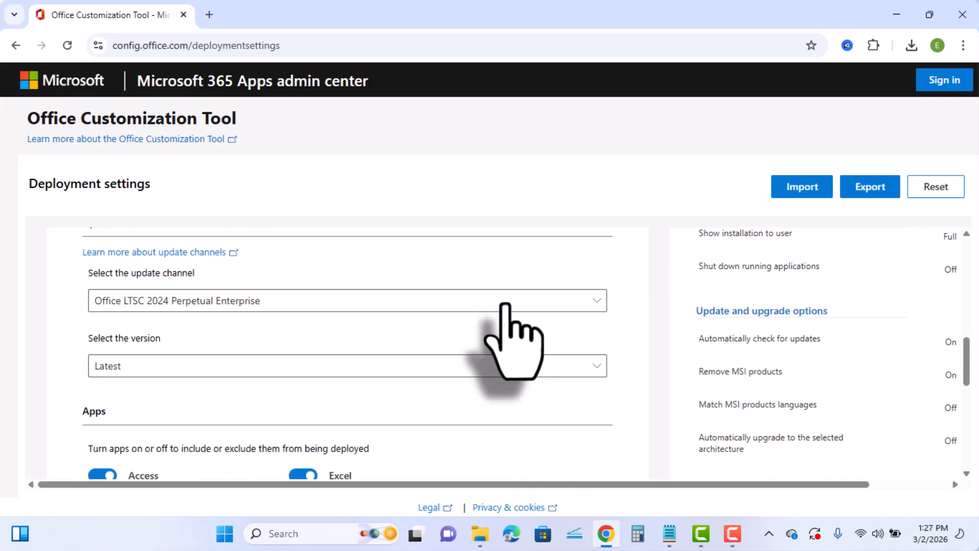
scroll(508, 332, "down", 4)
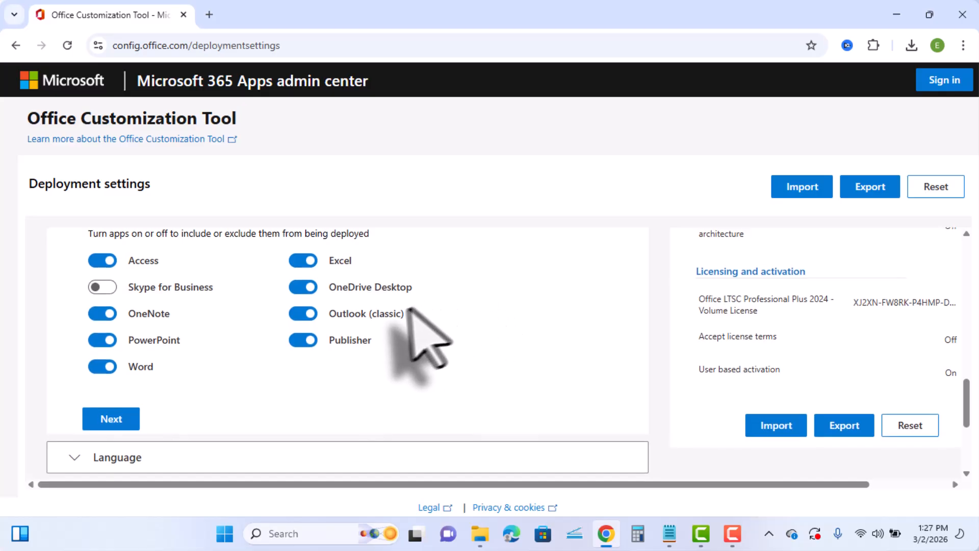
scroll(148, 324, "up", 2)
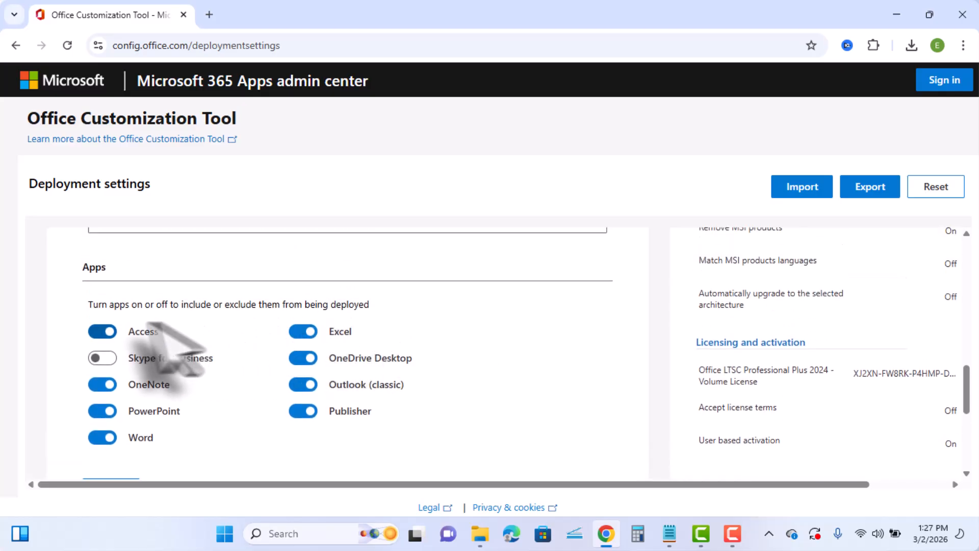
left_click(104, 331)
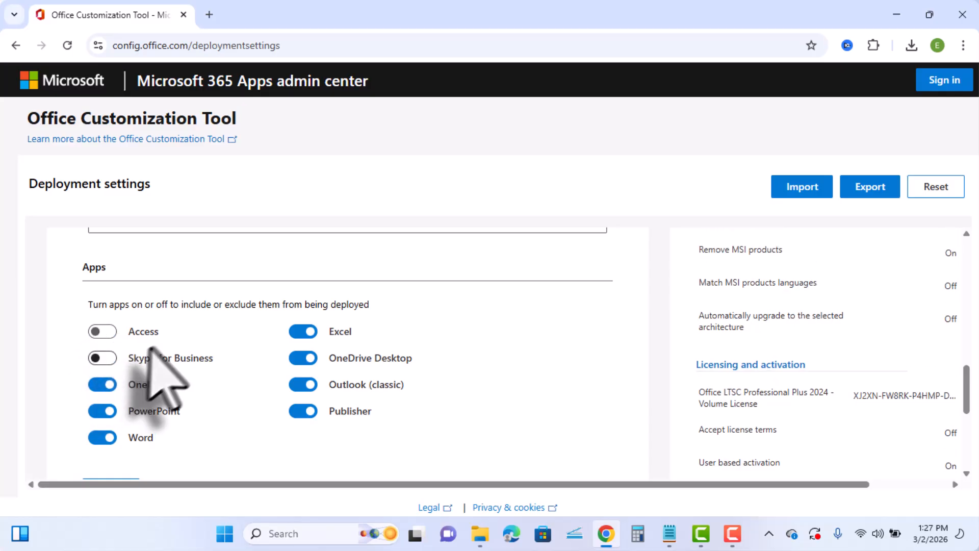
left_click(102, 384)
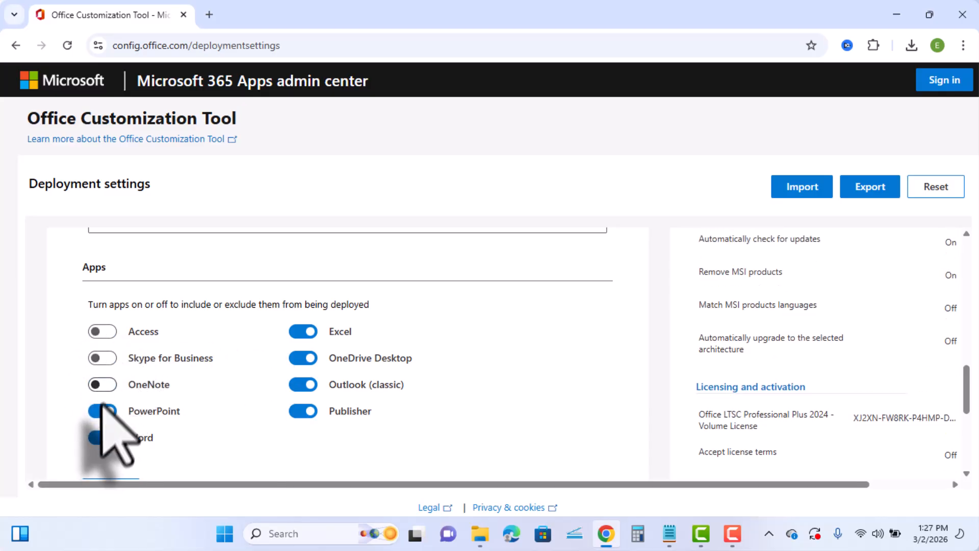
left_click(102, 438)
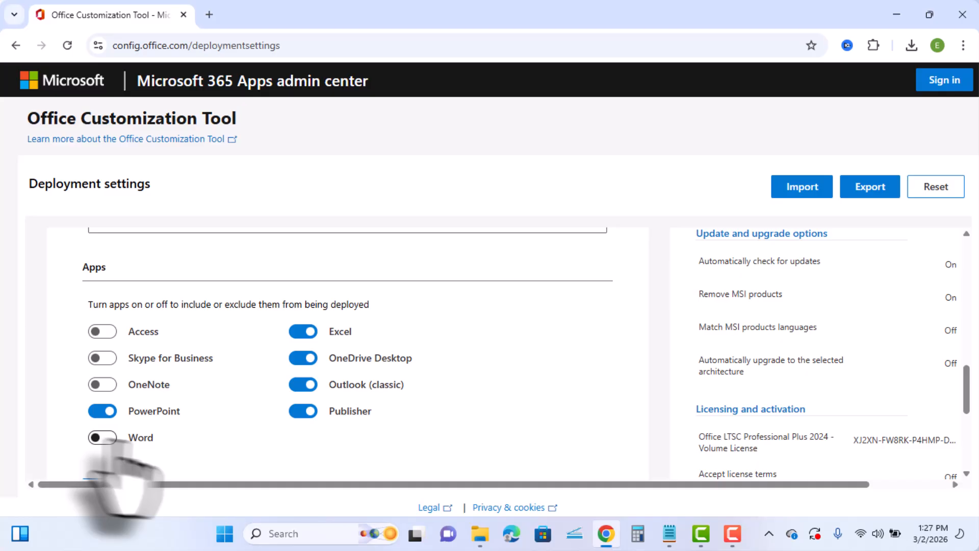
left_click(302, 411)
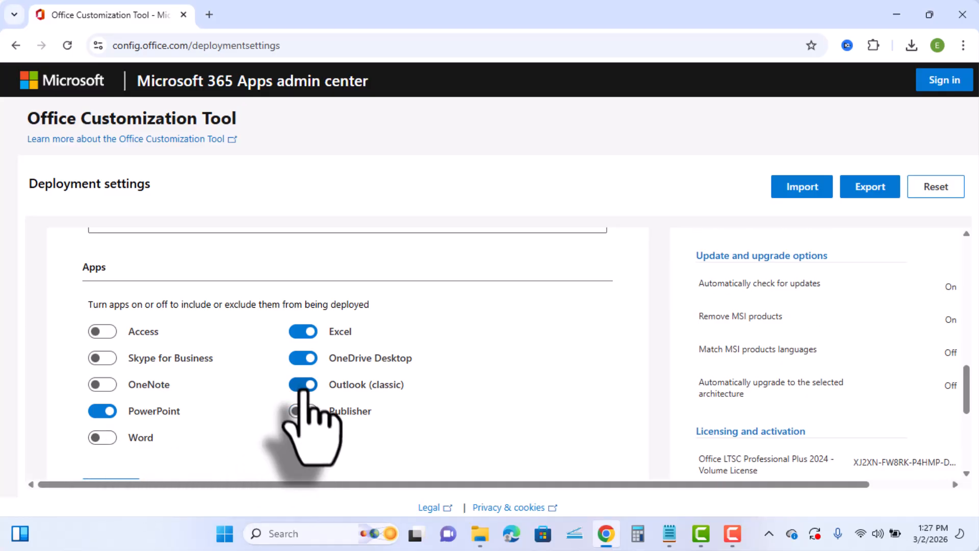
left_click(301, 384)
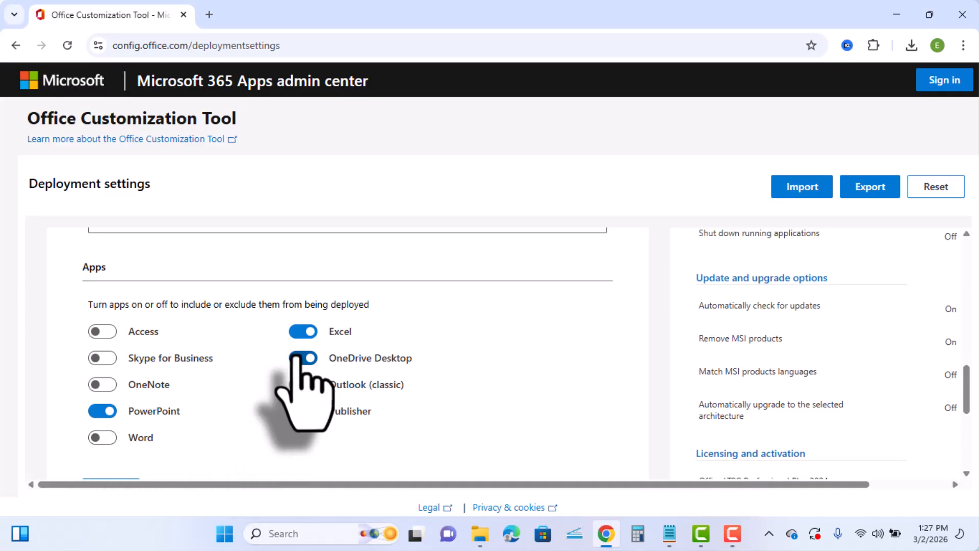
left_click(302, 358)
left_click(299, 332)
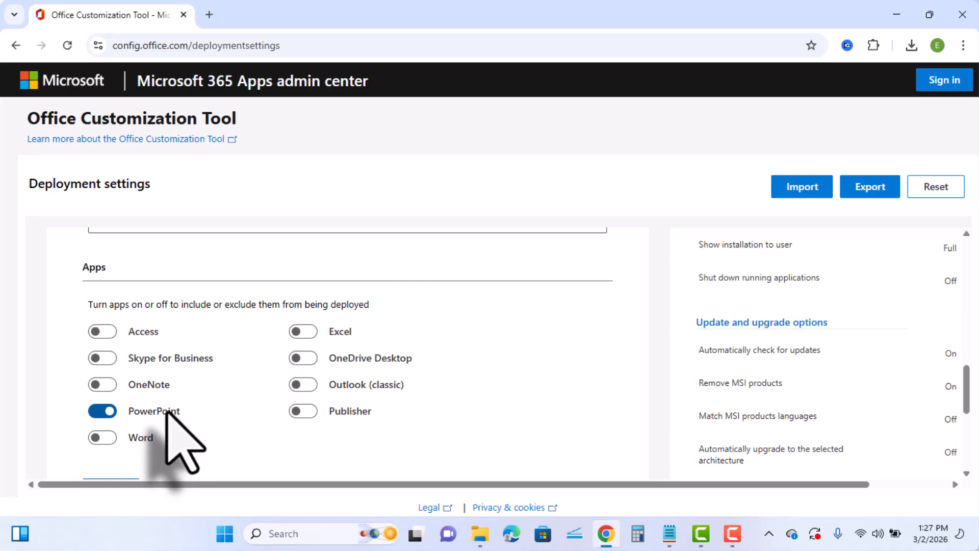
- Continue to the Language section and set the primary language to English (United States)
scroll(171, 428, "down", 5)
scroll(127, 337, "up", 1)
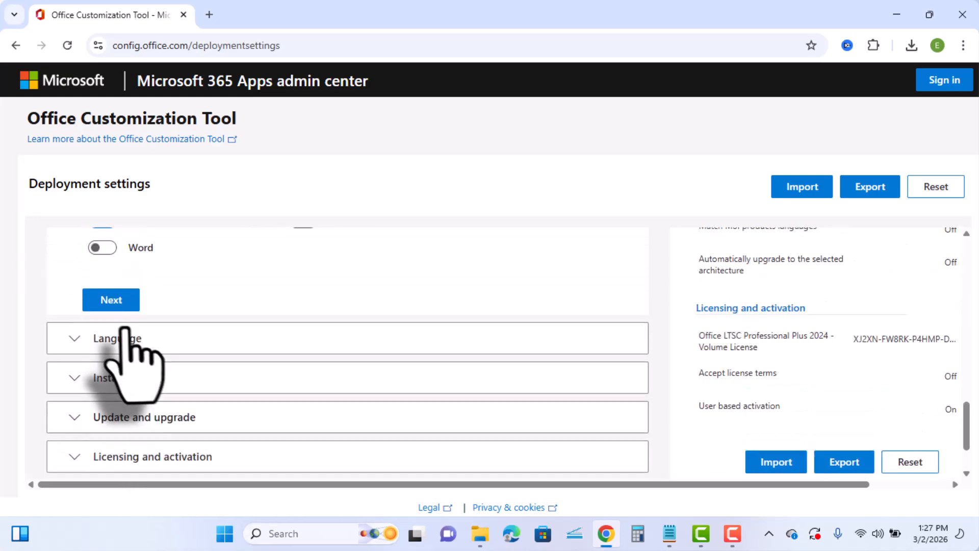
scroll(124, 329, "up", 1)
left_click(121, 367)
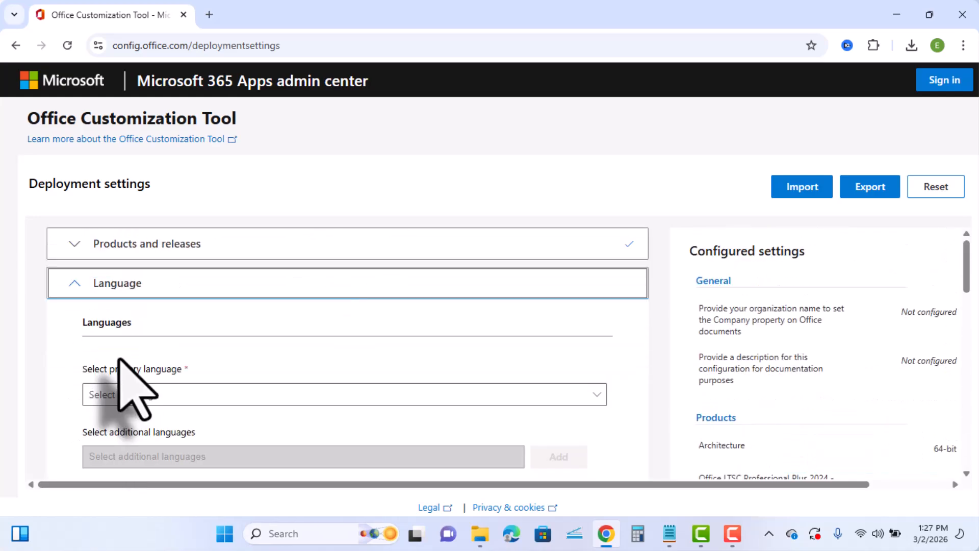
left_click(281, 398)
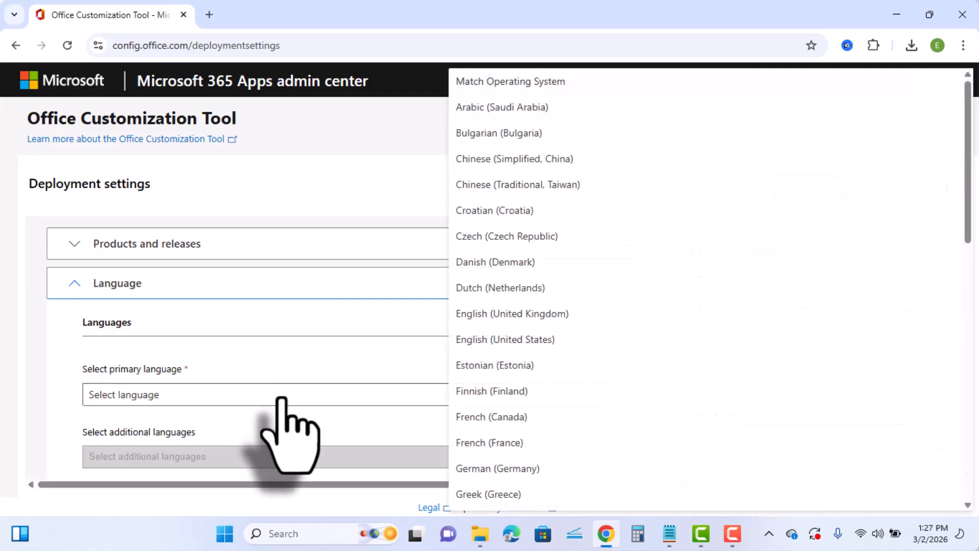
left_click(507, 340)
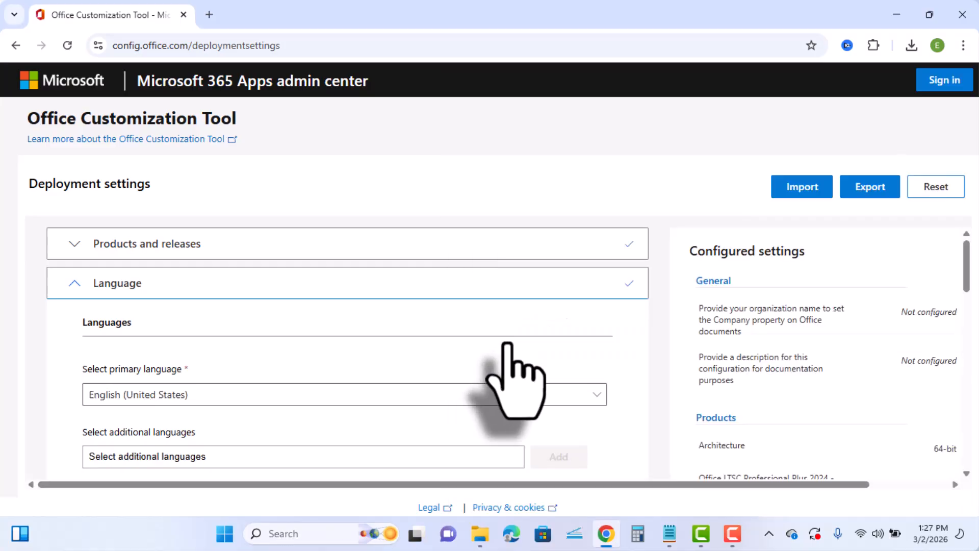
- Continue through the Language, Installation, and Update and upgrade sections, keeping their current settings, to reach Licensing and activation
scroll(485, 393, "down", 3)
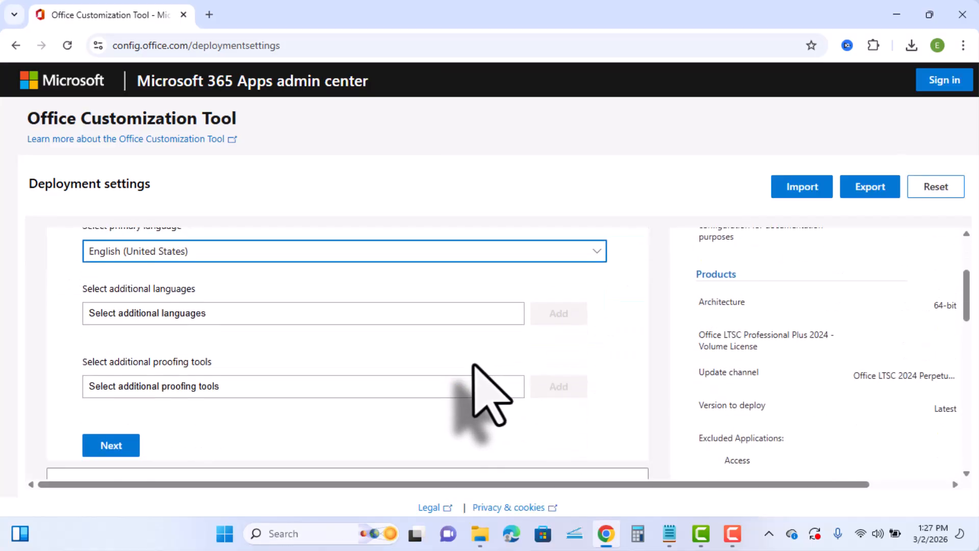
left_click(107, 446)
scroll(148, 428, "down", 5)
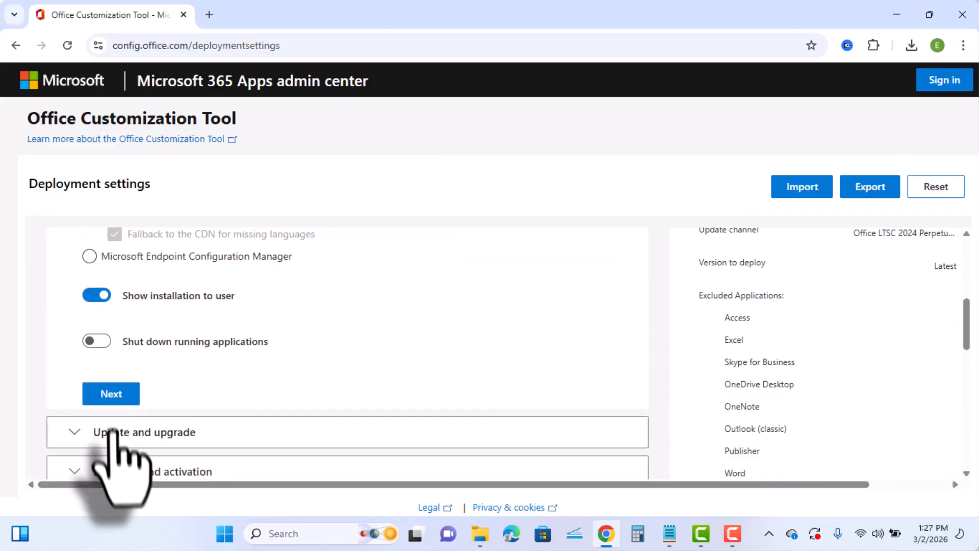
left_click(112, 394)
scroll(171, 400, "down", 5)
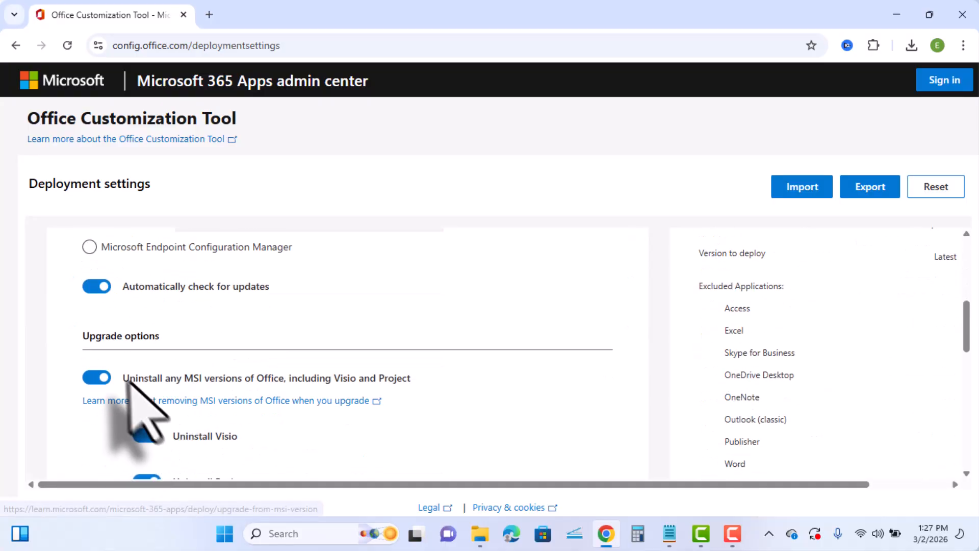
scroll(143, 408, "down", 5)
left_click(118, 335)
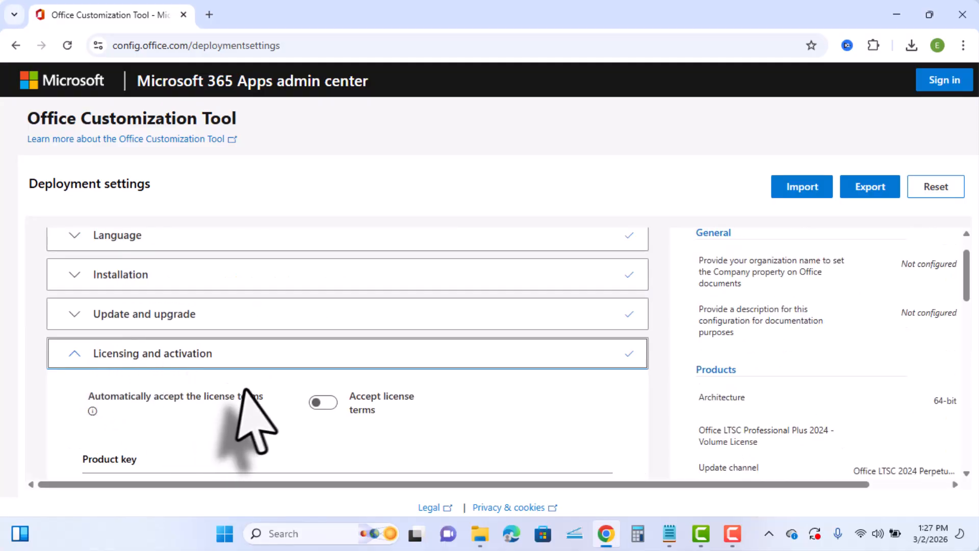
- Keep the current Licensing and activation, General, and Application preferences settings and finish the deployment configuration
scroll(204, 434, "down", 10)
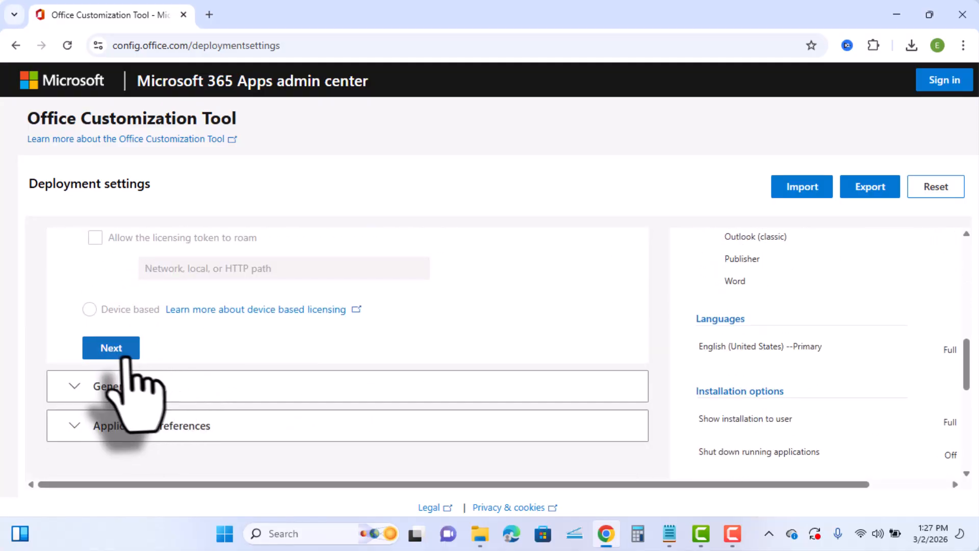
left_click(124, 357)
scroll(224, 405, "down", 10)
scroll(153, 388, "up", 4)
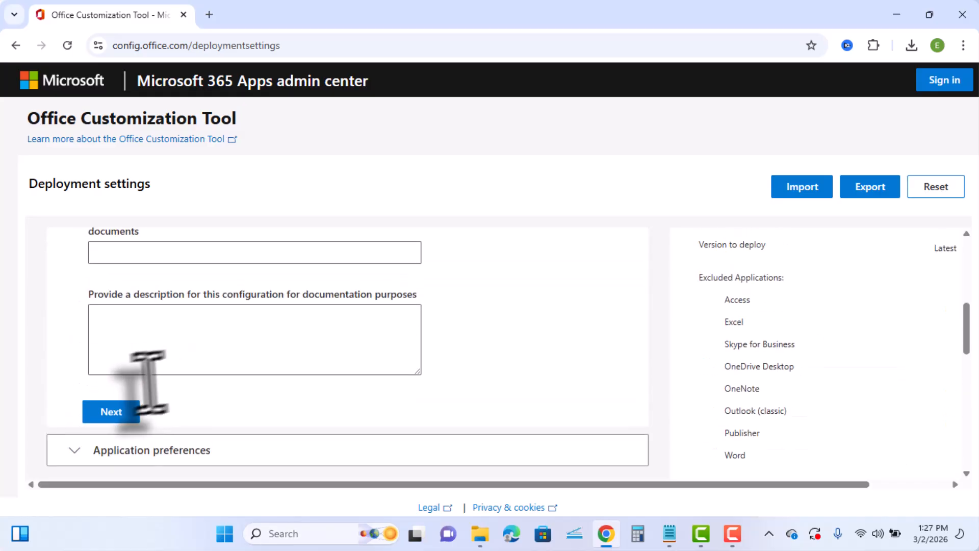
left_click(122, 413)
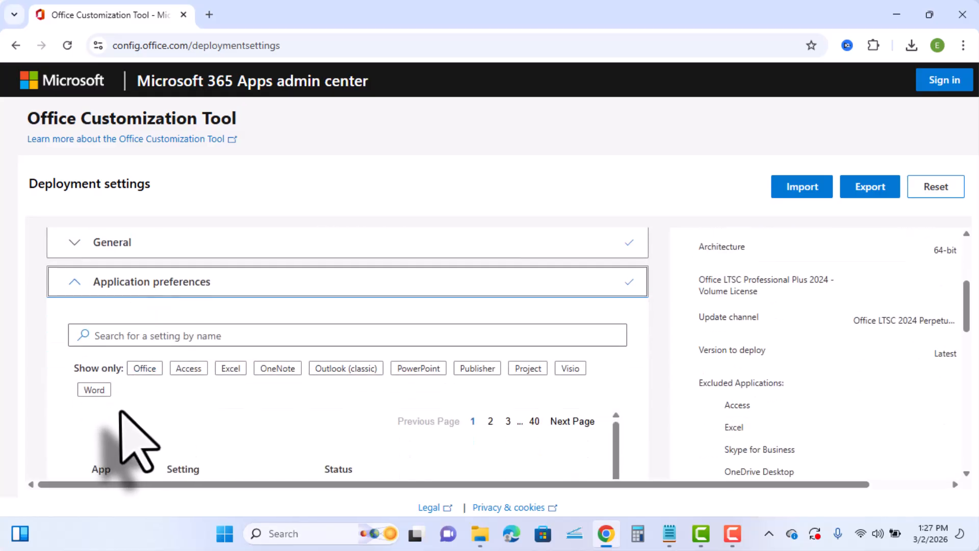
scroll(653, 413, "down", 15)
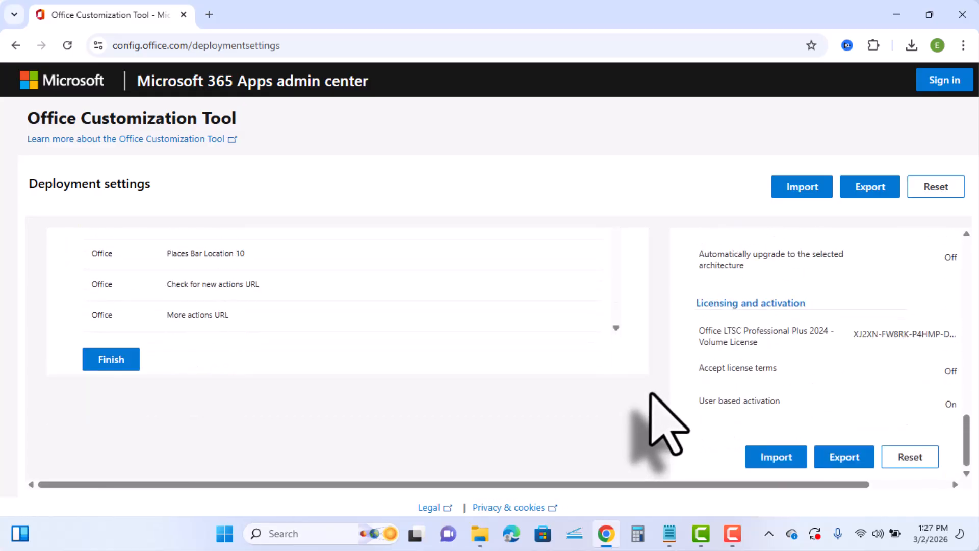
left_click(115, 366)
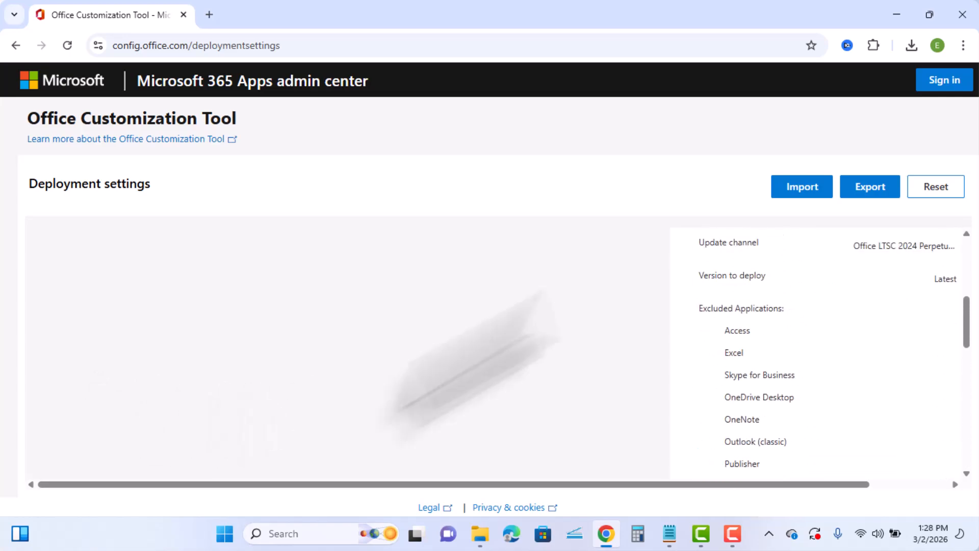
- Start exporting the configuration and set the default file format to Office Open XML formats
left_click(873, 190)
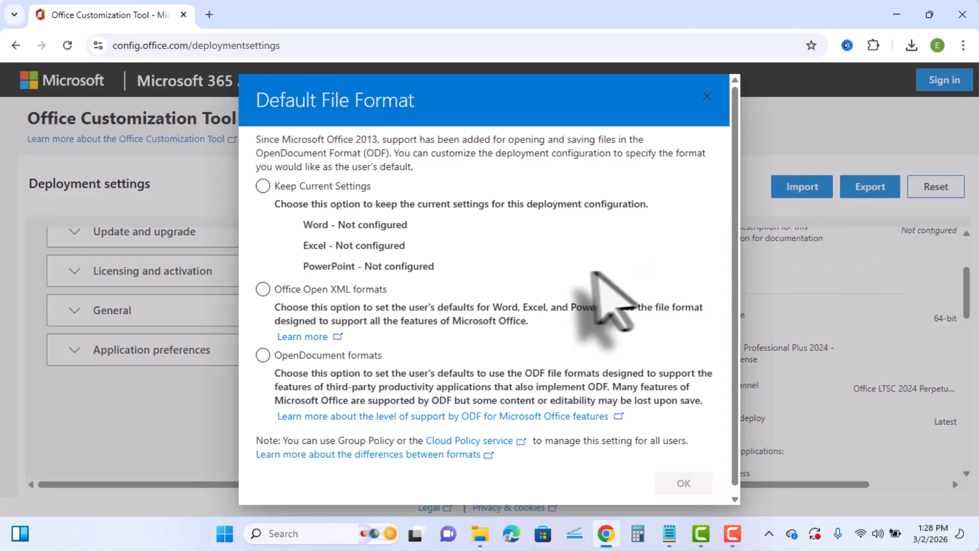
left_click(263, 289)
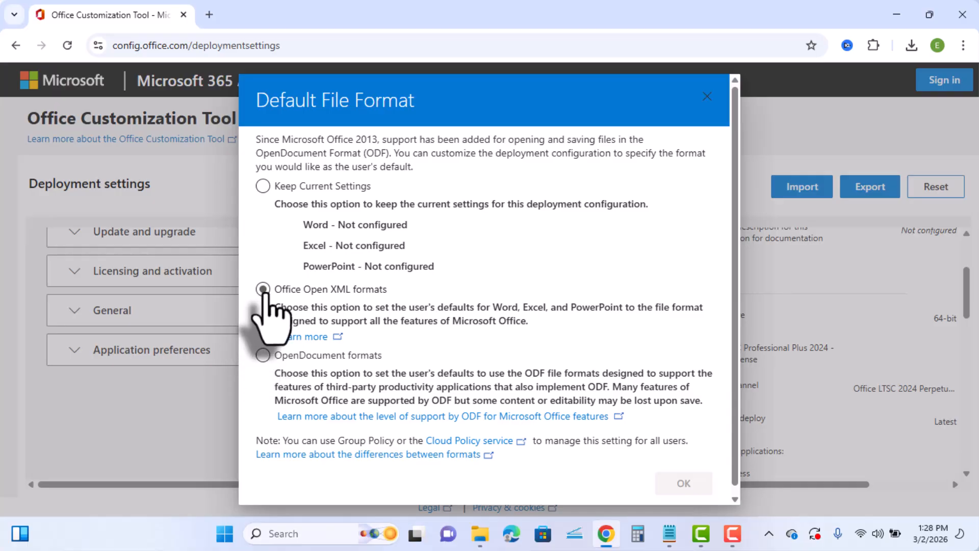
scroll(645, 438, "down", 1)
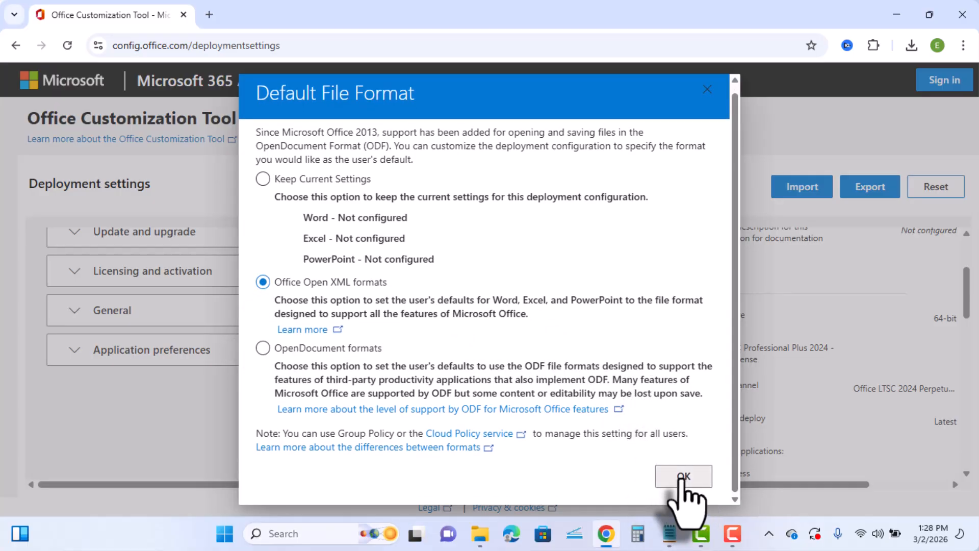
left_click(681, 479)
- Accept the license agreement terms and export the configuration to XML with the file name Configuration
left_click(520, 346)
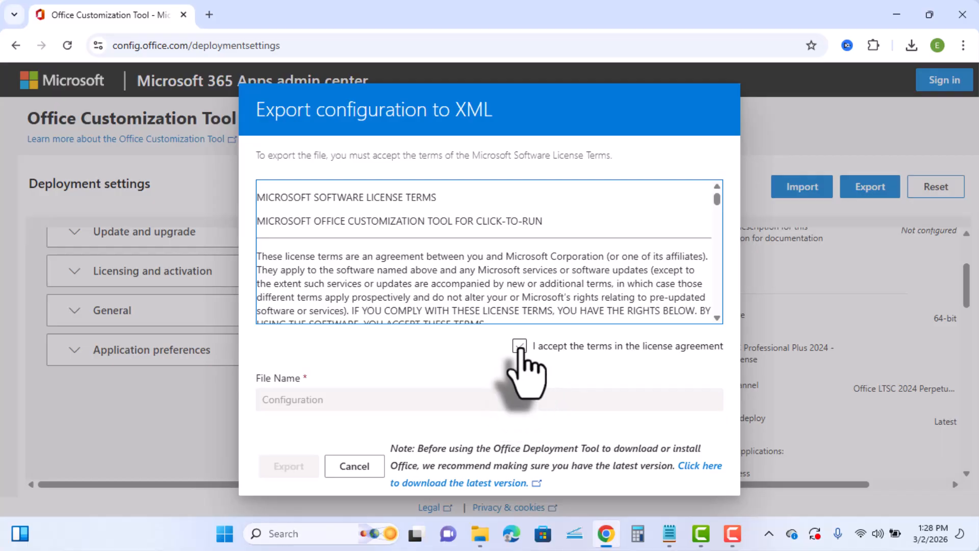
left_click(521, 346)
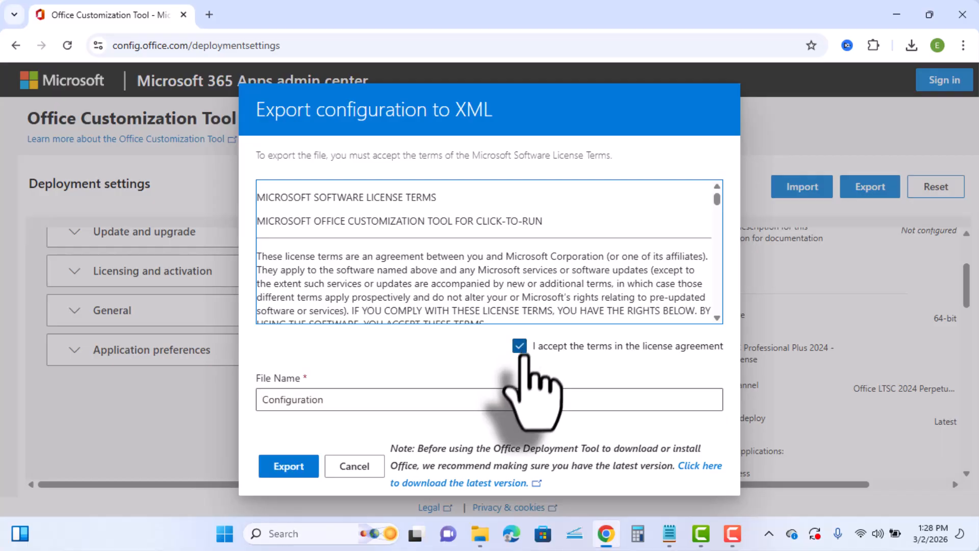
left_click(290, 466)
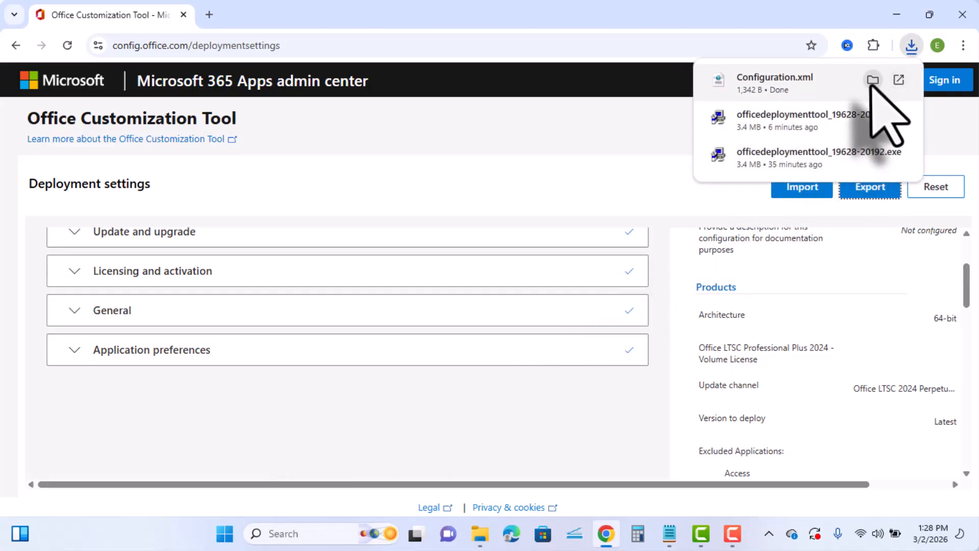
- Show the exported Configuration file in the Downloads folder and move it to the C:\Powerpoint folder
left_click(872, 81)
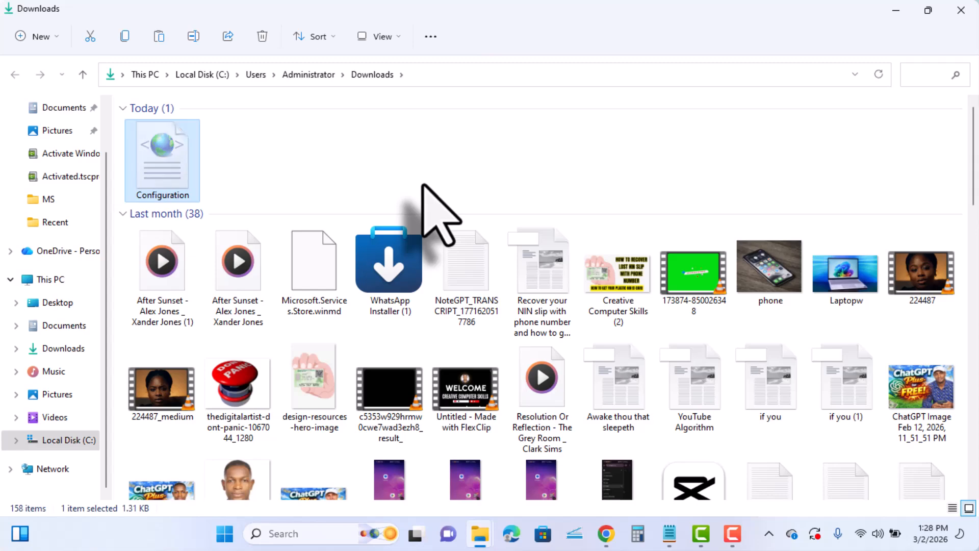
left_click(480, 535)
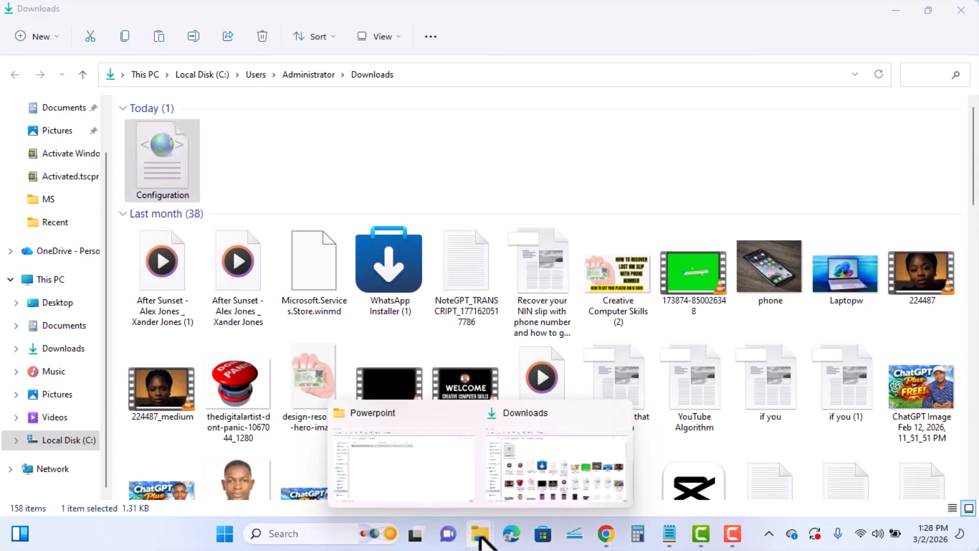
left_click(445, 477)
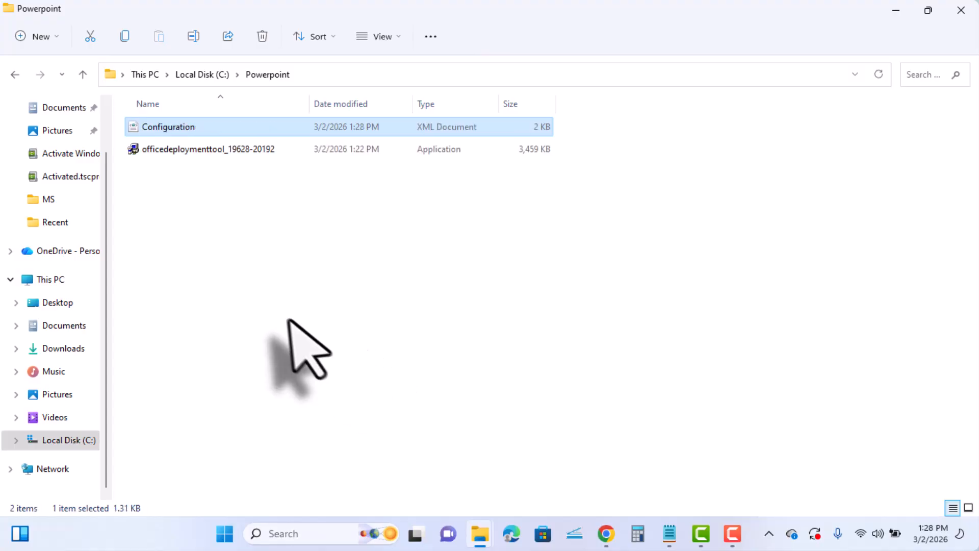
left_click(184, 151)
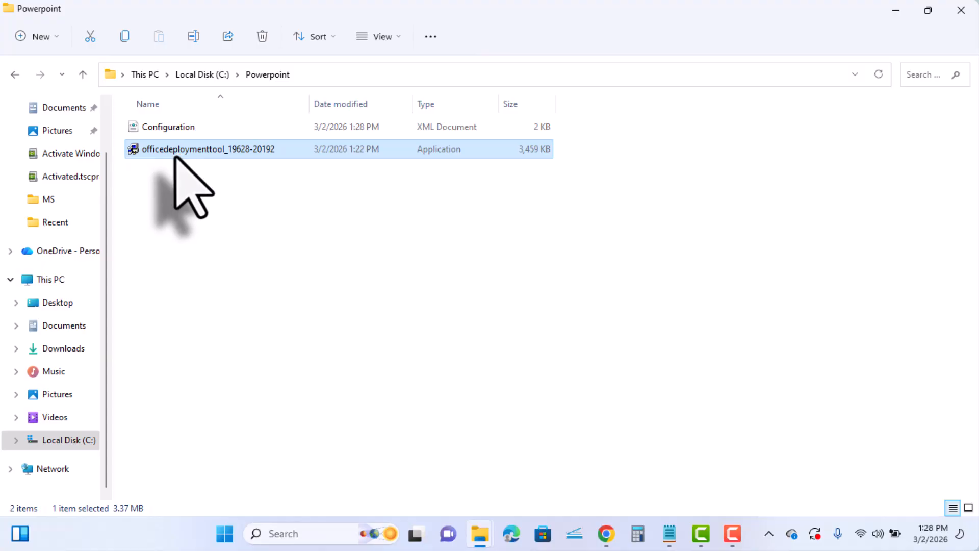
right_click(182, 154)
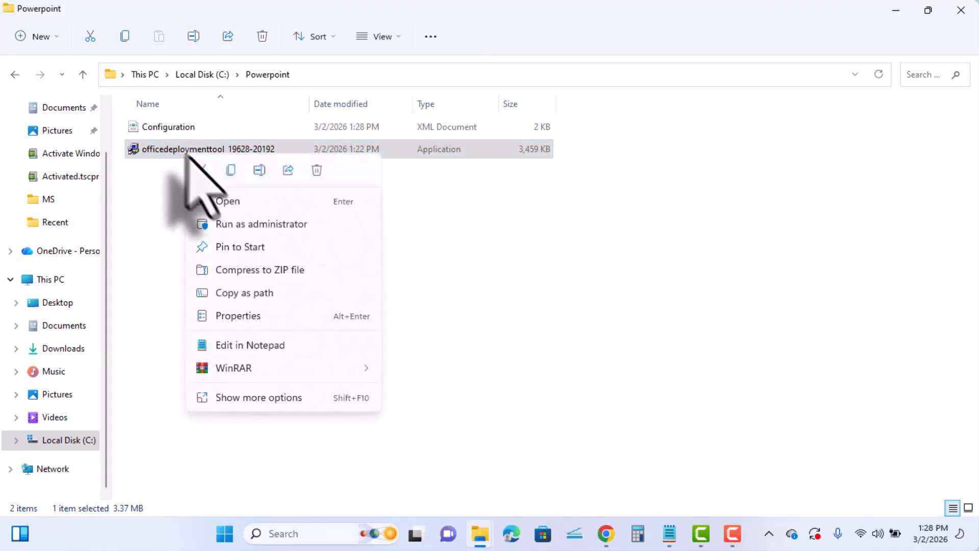
left_click(240, 225)
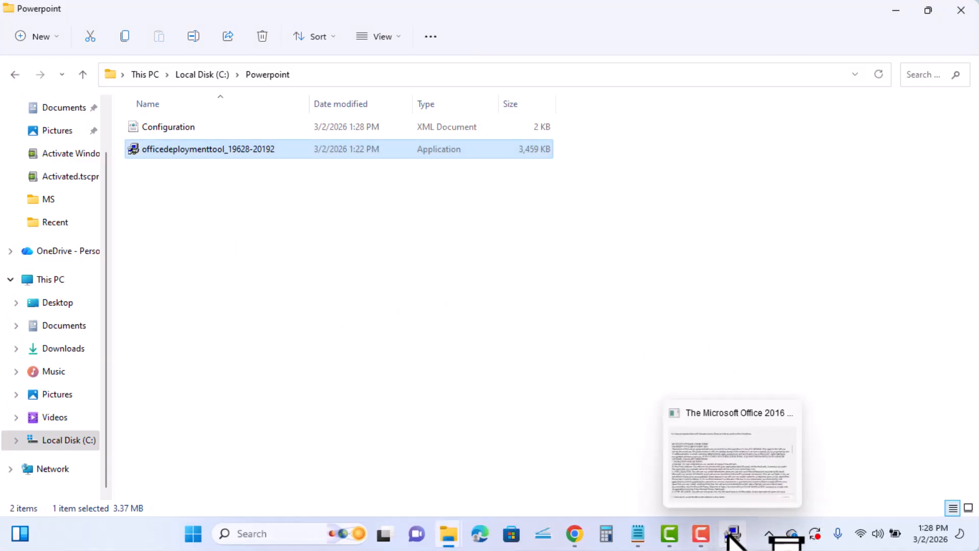
left_click(730, 534)
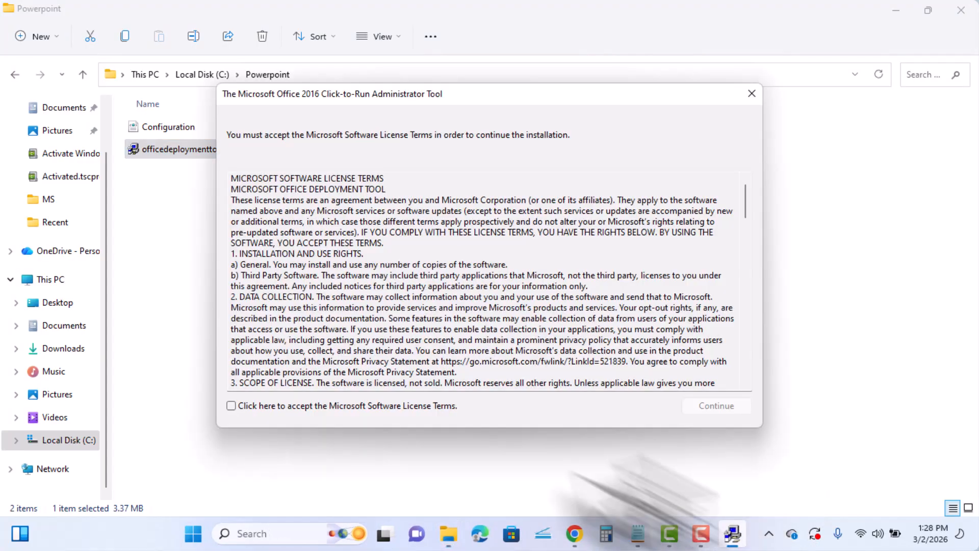
left_click(231, 405)
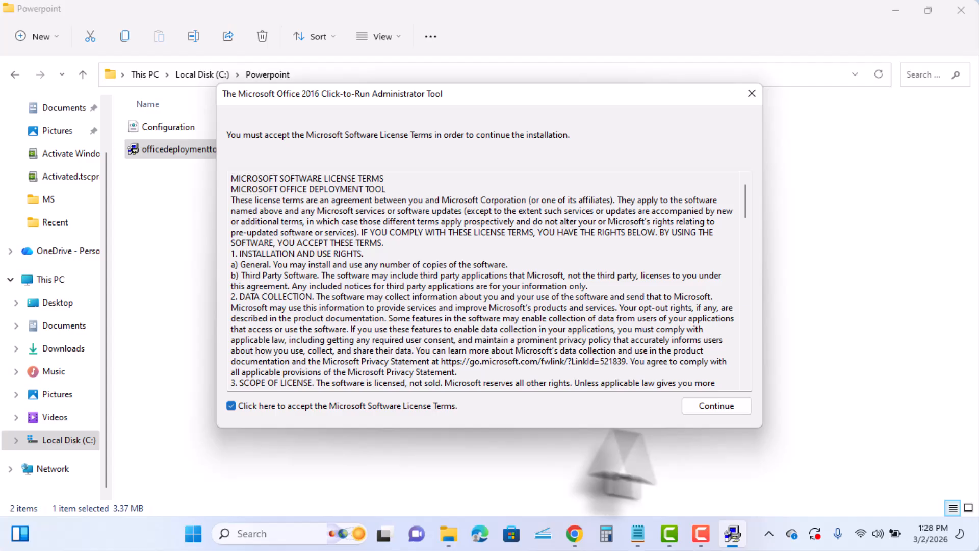
left_click(730, 406)
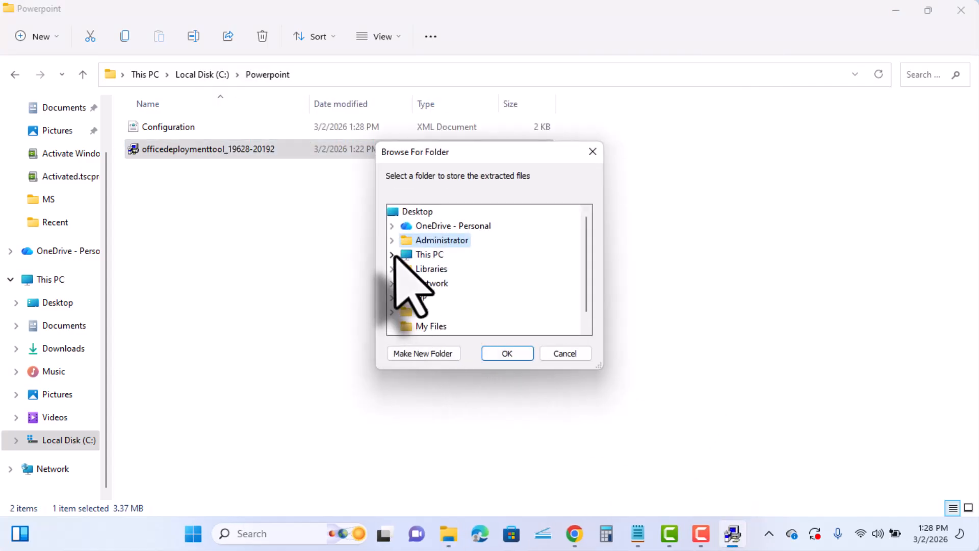
- Extract the deployment tool files into the Powerpoint folder on Local Disk (C:) and dismiss the completion message
left_click(391, 254)
scroll(456, 301, "down", 1)
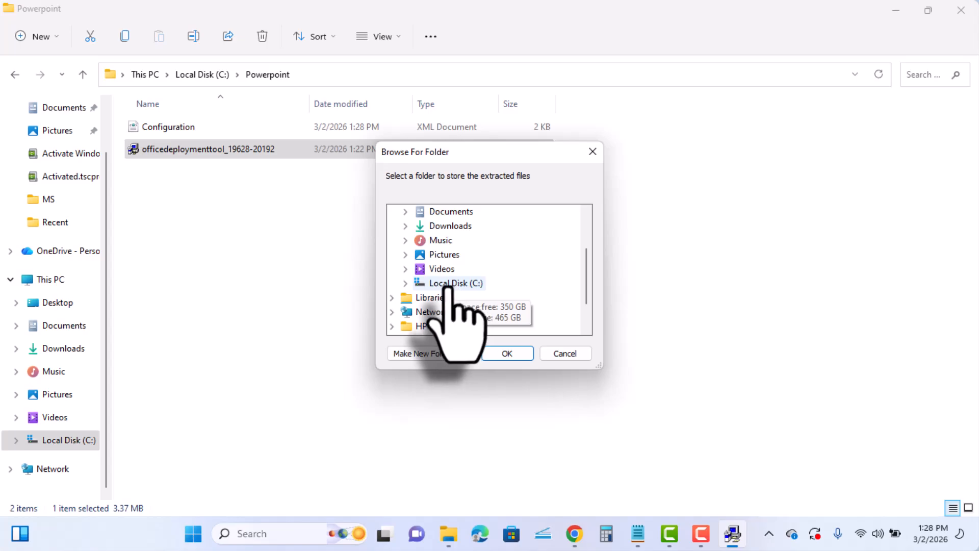
double_click(449, 283)
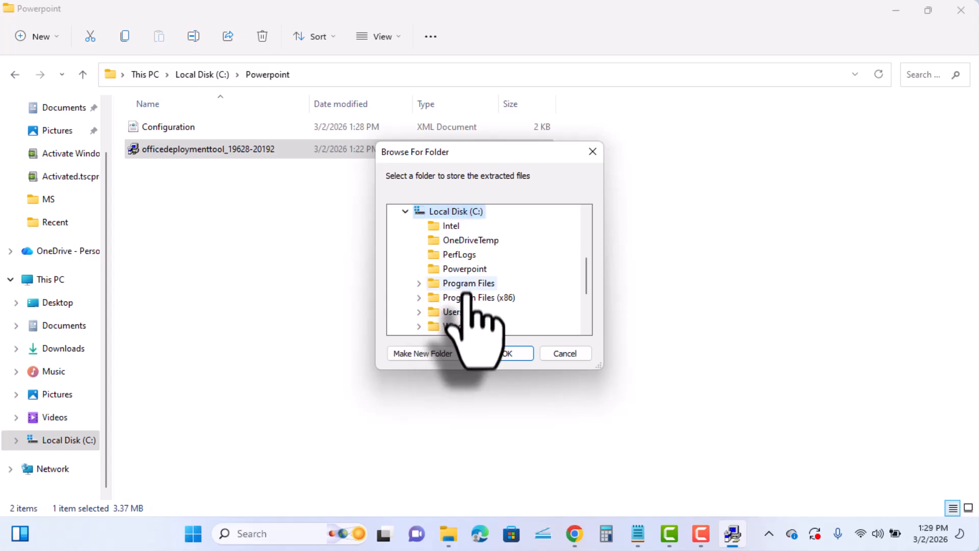
left_click(465, 269)
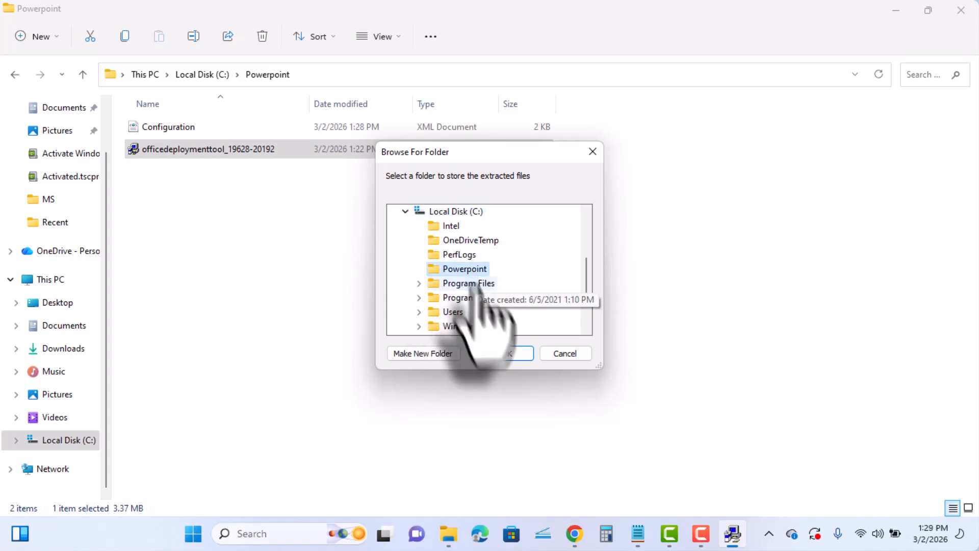
left_click(514, 353)
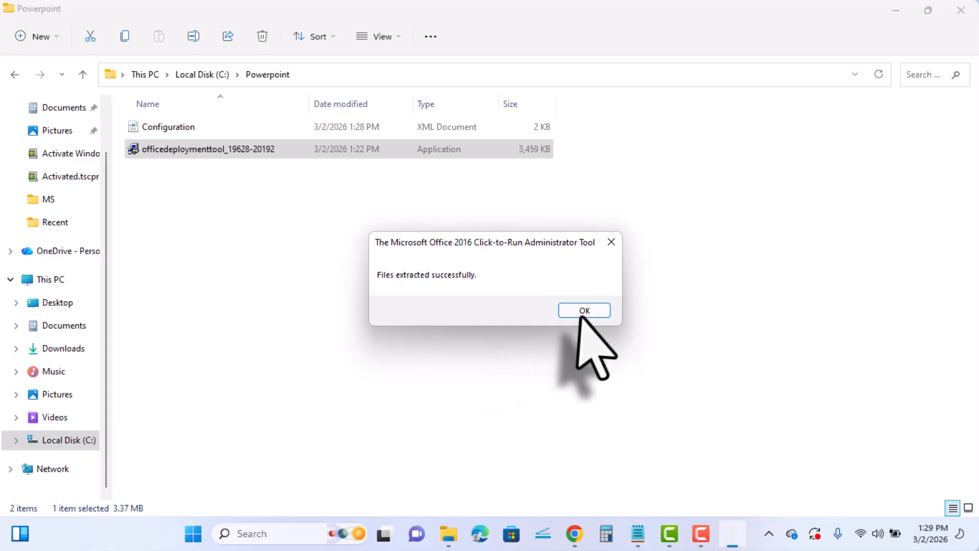
left_click(585, 310)
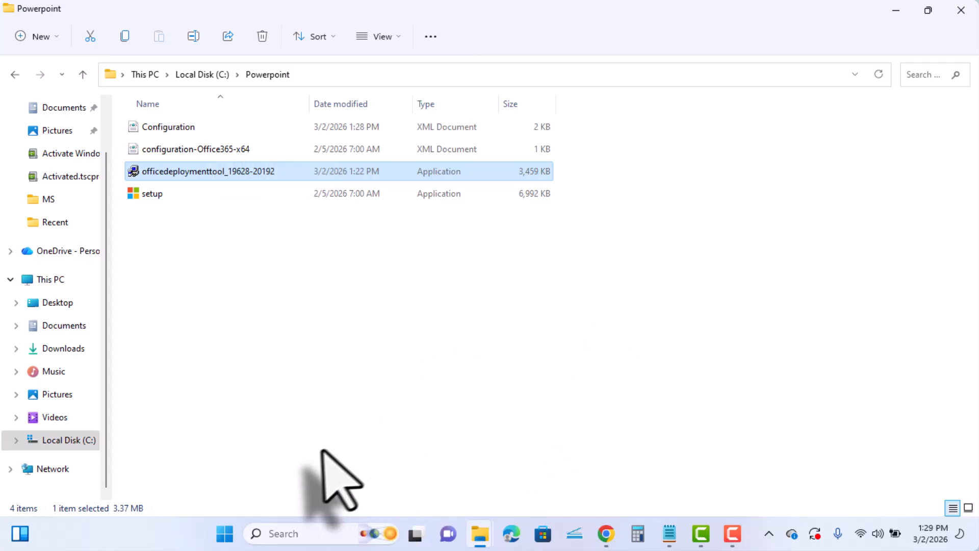
- Search Windows for "cmd" and open Command Prompt as administrator
left_click(280, 540)
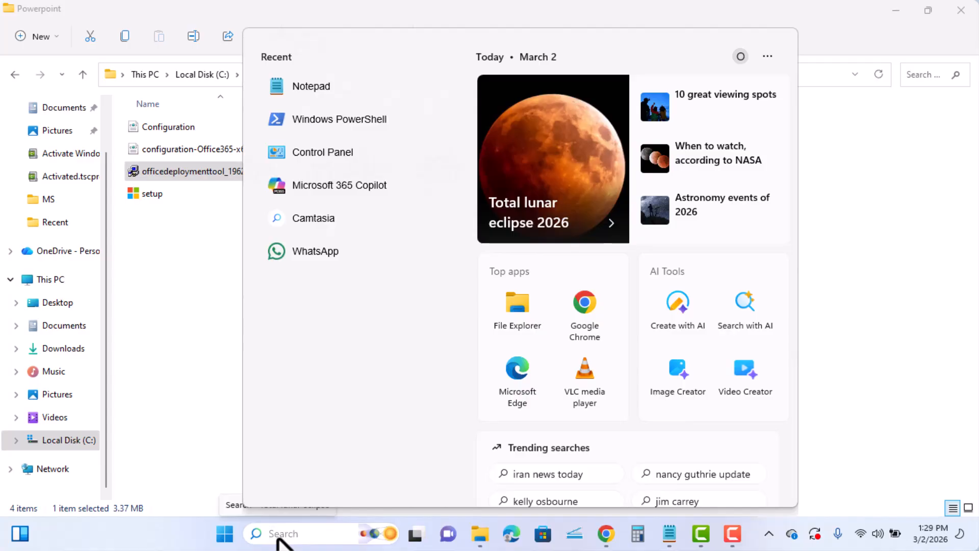
type("cmd")
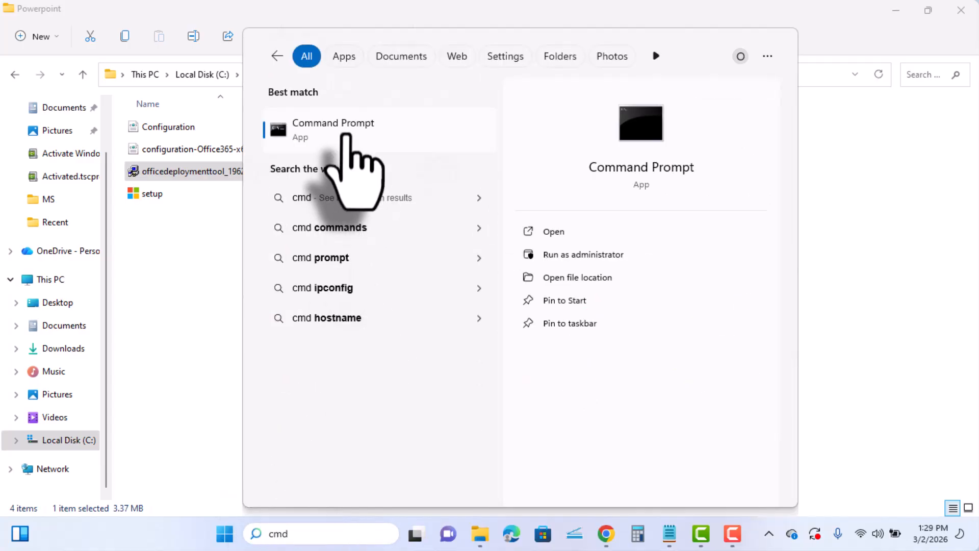
right_click(352, 135)
left_click(409, 153)
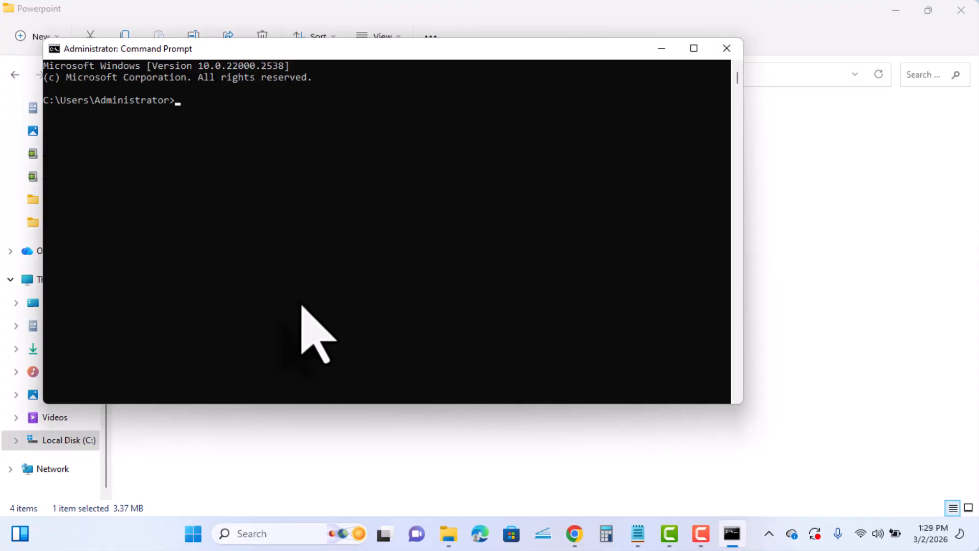
- Copy the Powerpoint folder's path from File Explorer and change the Command Prompt directory with "cd C:\Powerpoint"
left_click(810, 173)
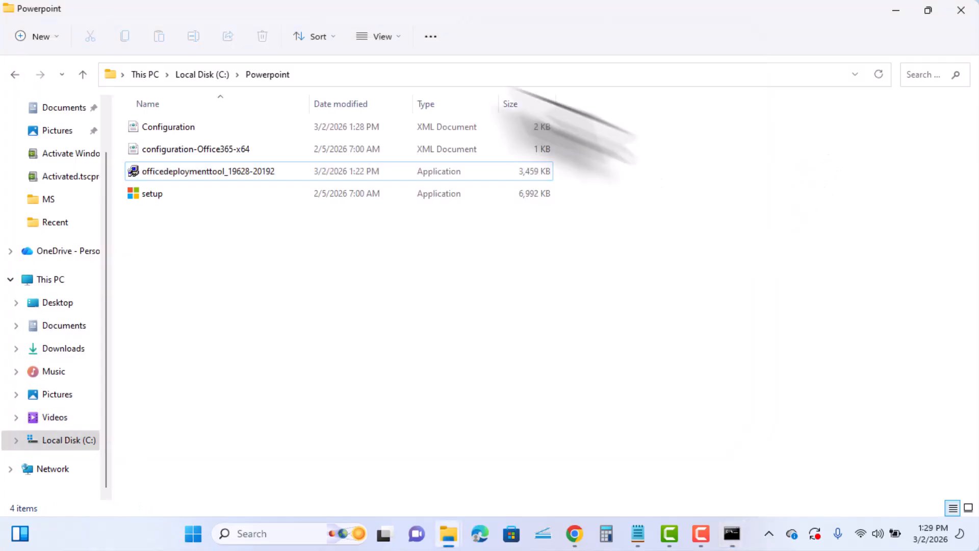
left_click(369, 75)
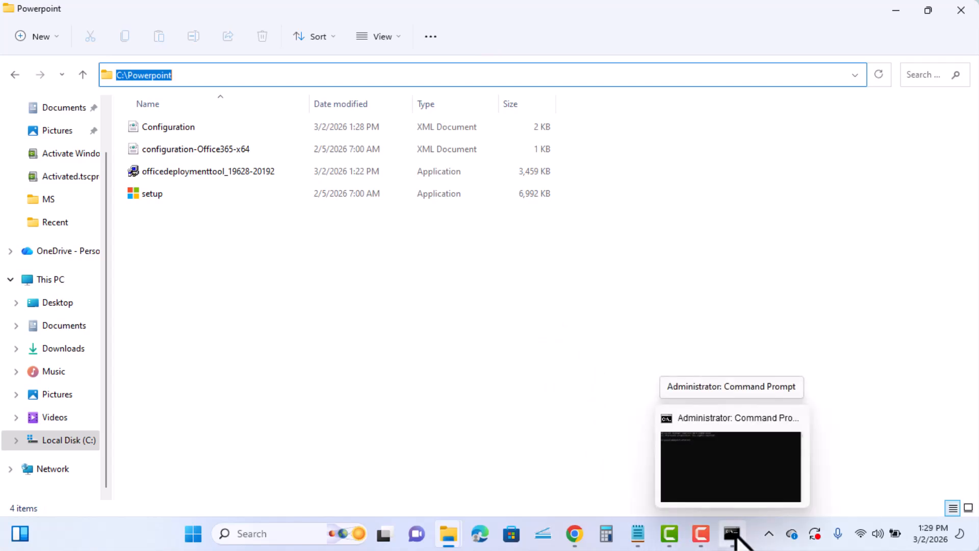
left_click(734, 535)
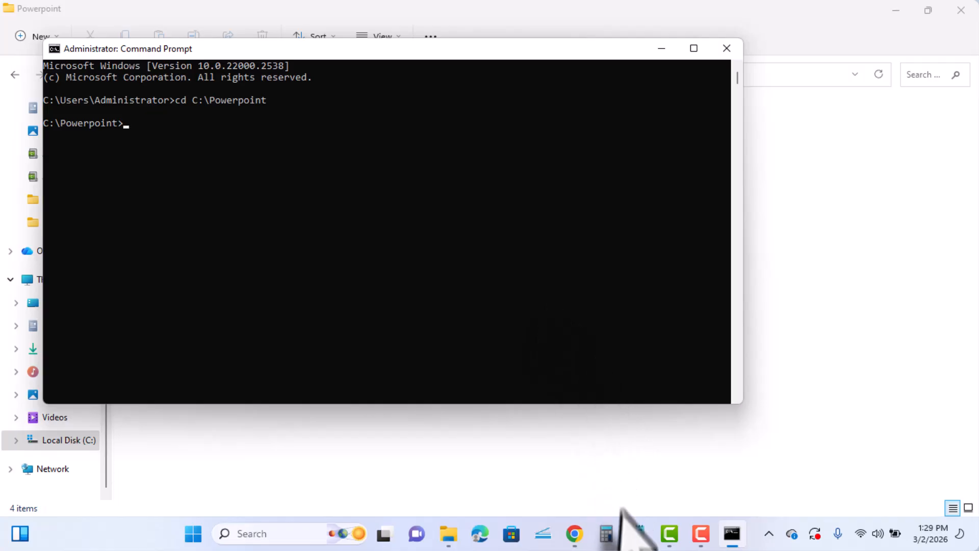
- Copy the command "setup /configure configuration.xml" from the Notepad note and run it in Command Prompt to install PowerPoint
left_click(643, 541)
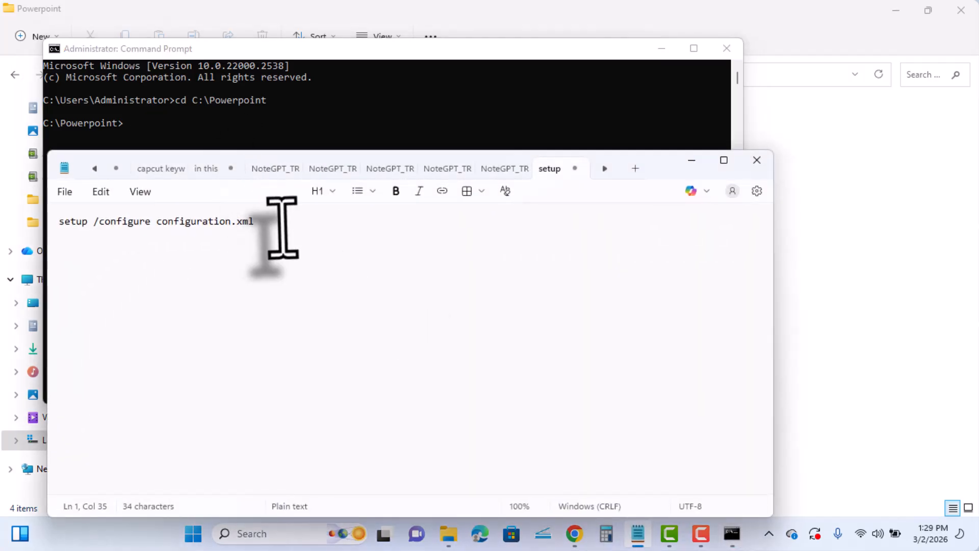
left_click_drag(280, 230, 48, 222)
key("ctrl+c")
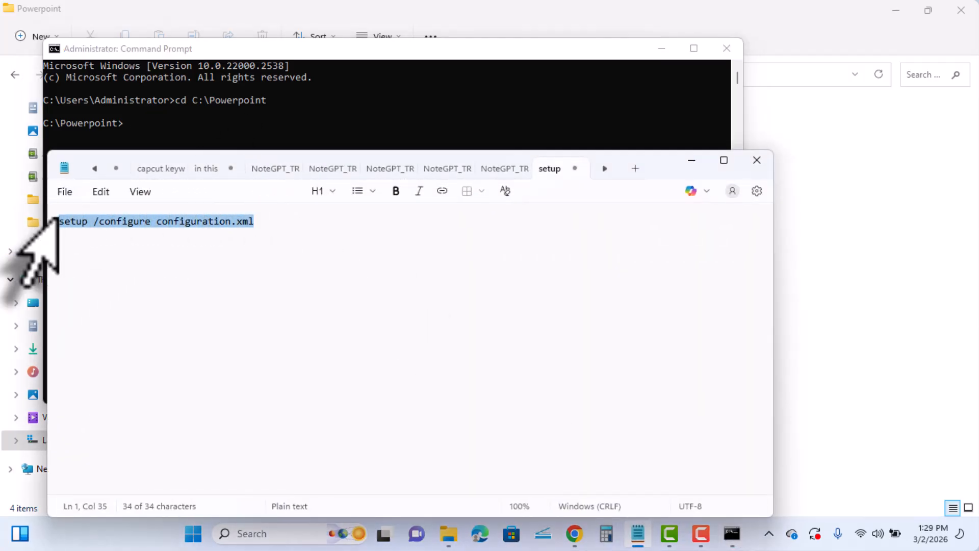
left_click(275, 143)
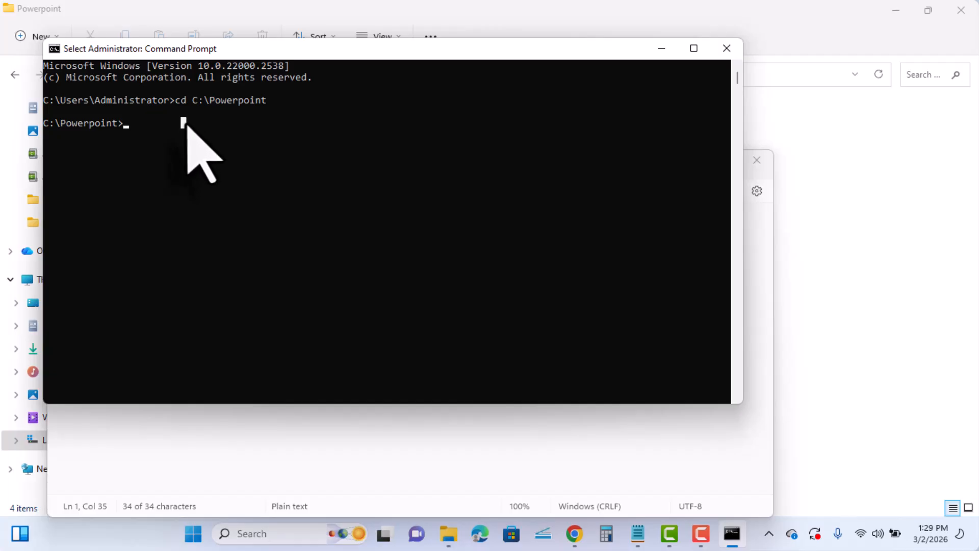
key("ctrl+v")
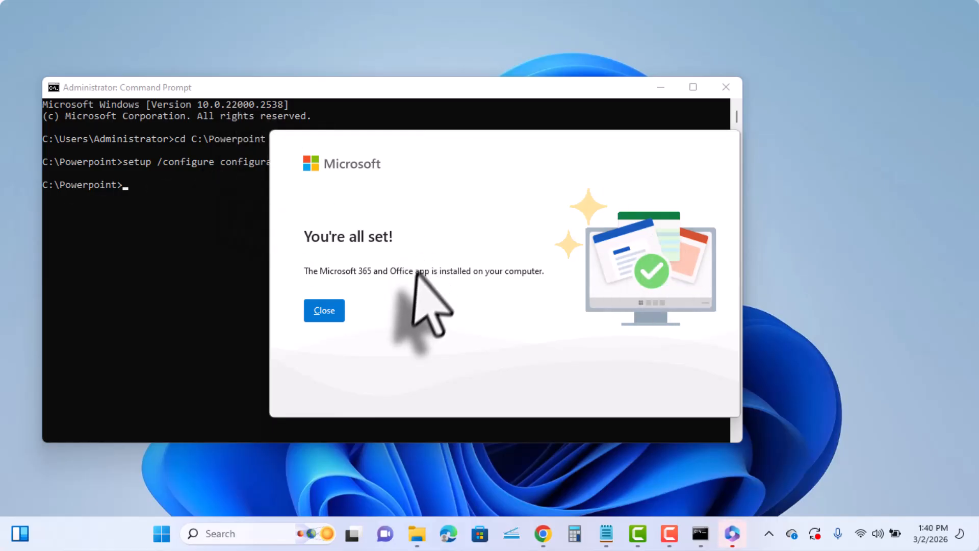
- Close the Office installation completion message and end the Command Prompt session with "exit"
left_click(331, 317)
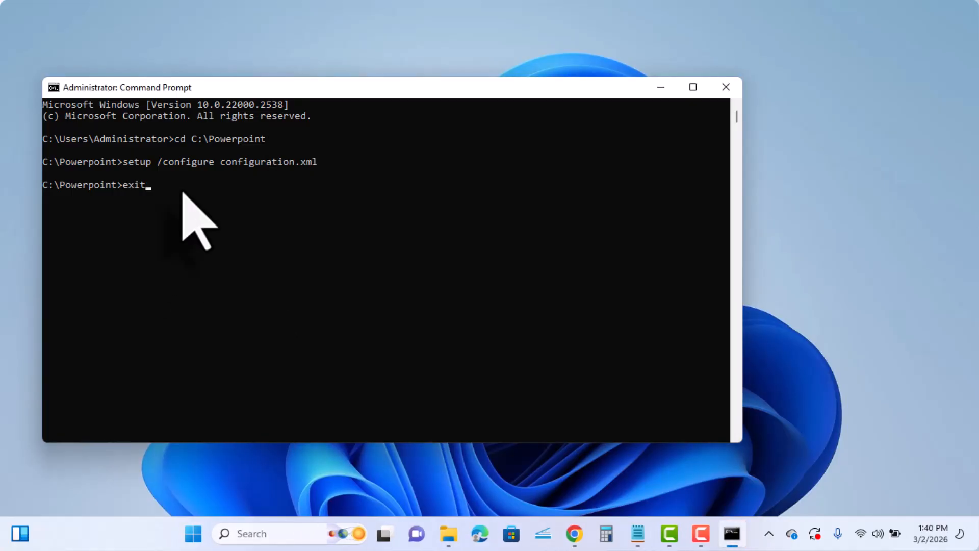
key("Return")
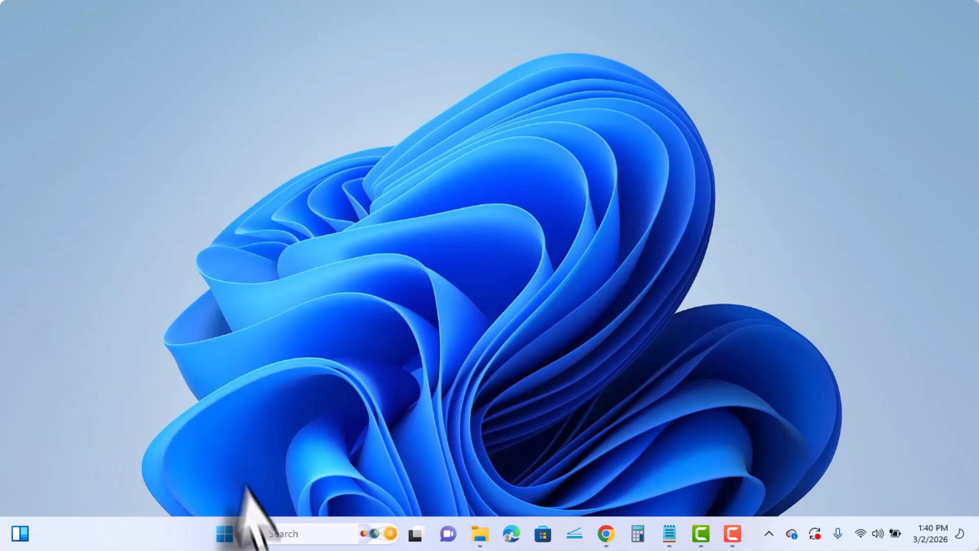
- Search Windows for "powe", open PowerPoint and create a blank presentation
left_click(283, 524)
type("powe")
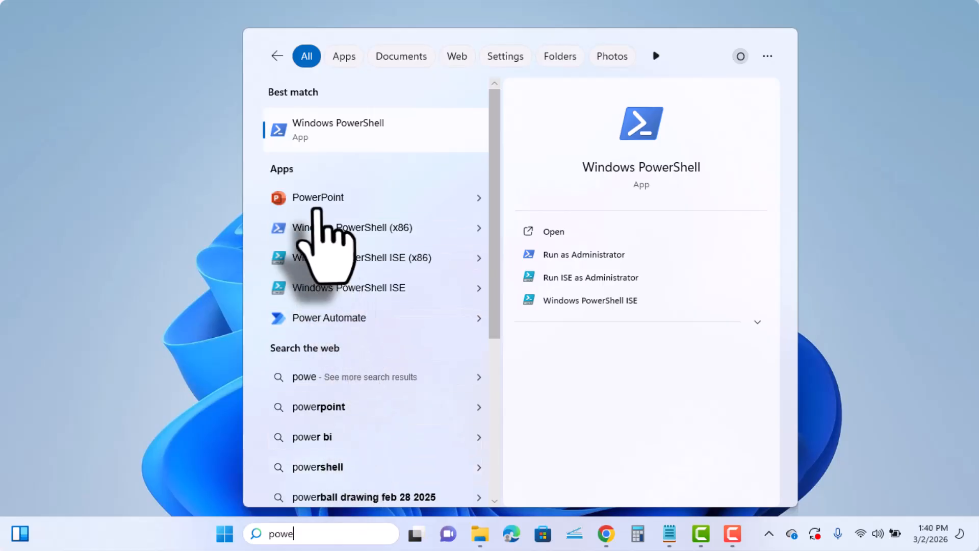
left_click(319, 199)
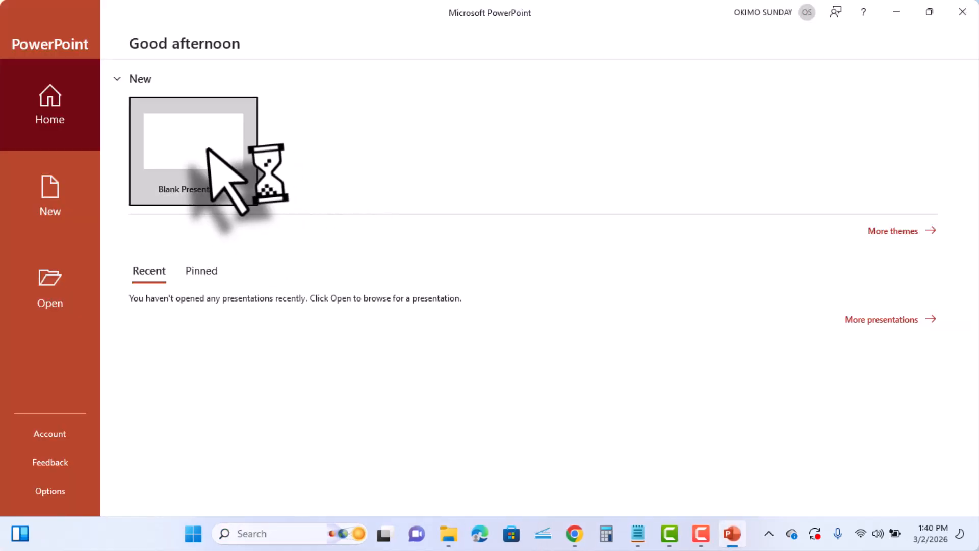
left_click(204, 150)
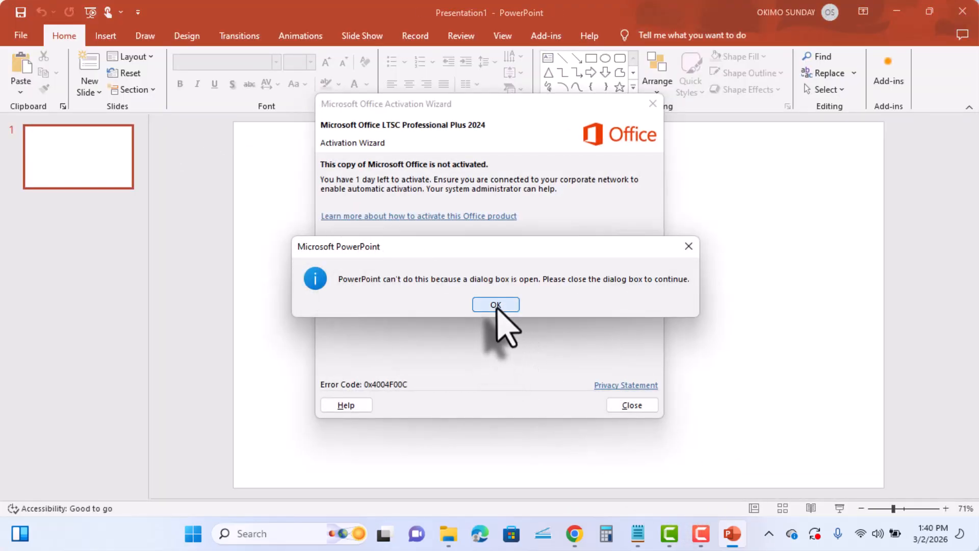
- Dismiss the open-dialog notice, the Activation Wizard and the Camtasia add-in welcome, and close PowerPoint
left_click(492, 304)
left_click(627, 407)
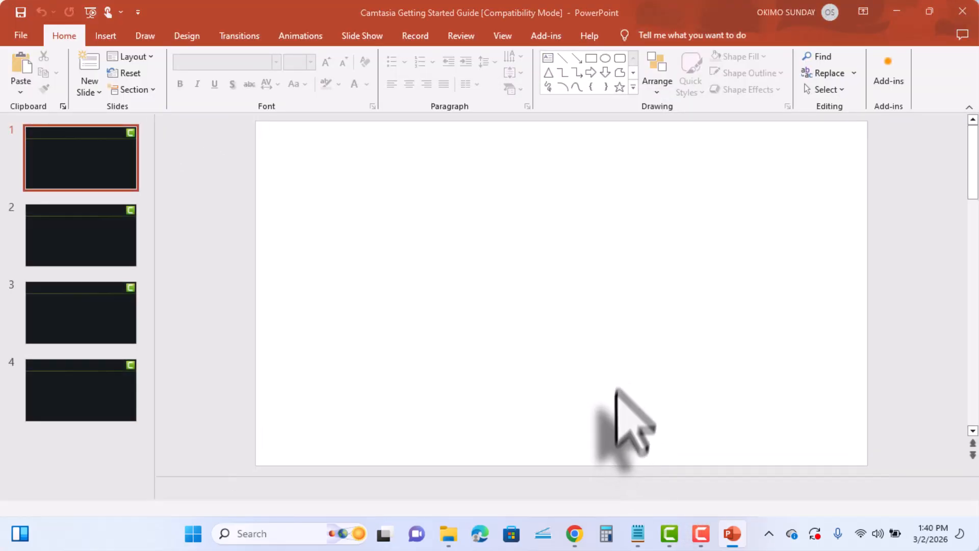
left_click(683, 105)
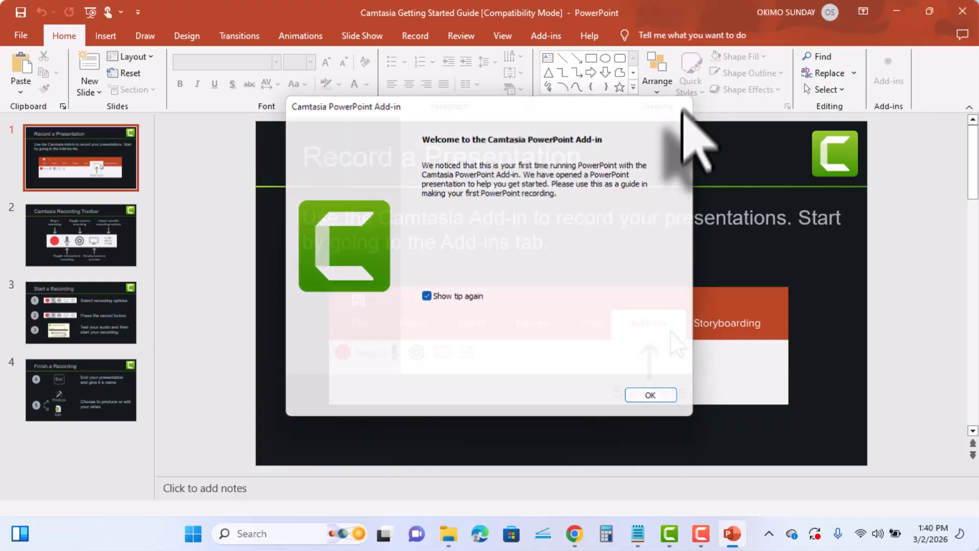
left_click(963, 12)
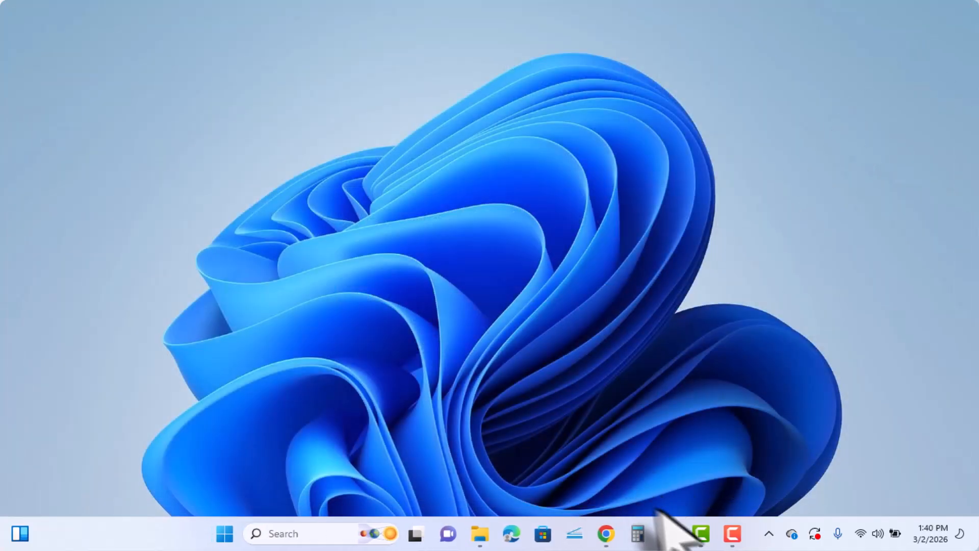
- Reopen PowerPoint by searching Windows for "powe" and close the Microsoft Office Activation Wizard
left_click(265, 534)
type("powe")
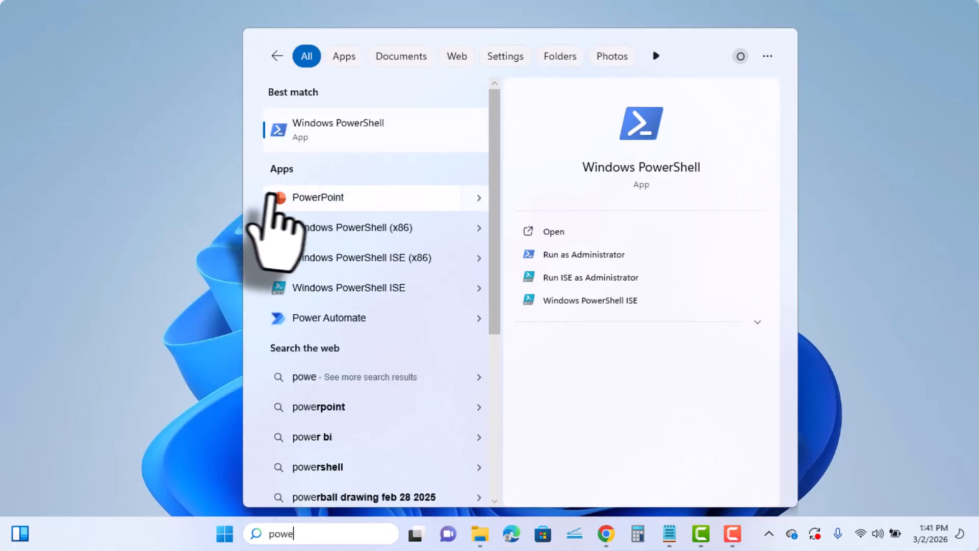
left_click(302, 202)
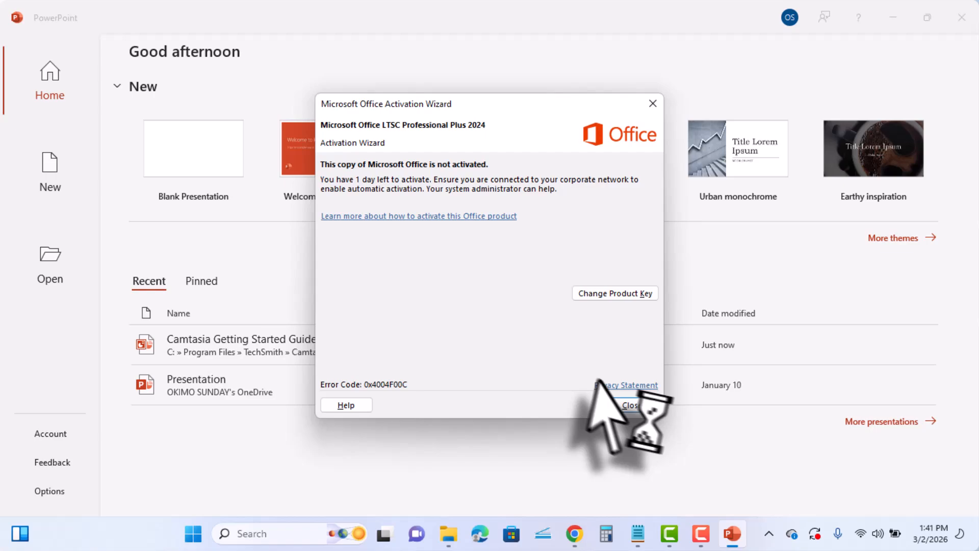
left_click(629, 404)
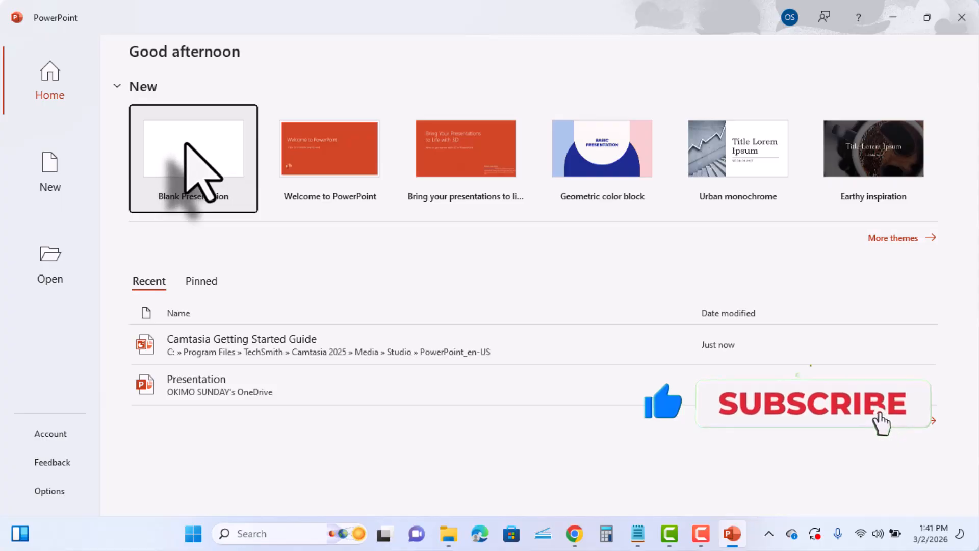
- Create a blank presentation and dismiss the Camtasia add-in welcome and the "Tell your story with video" tip
left_click(186, 153)
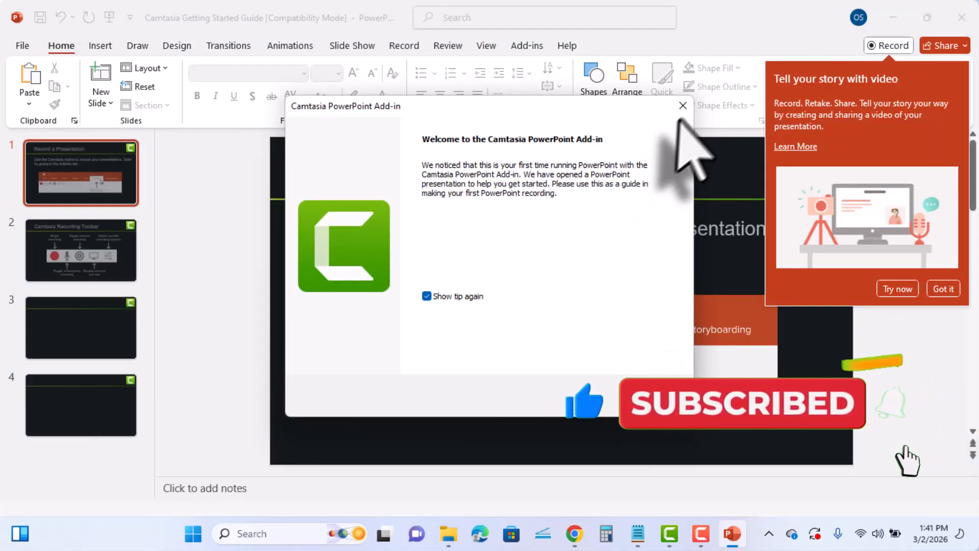
left_click(683, 105)
left_click(943, 289)
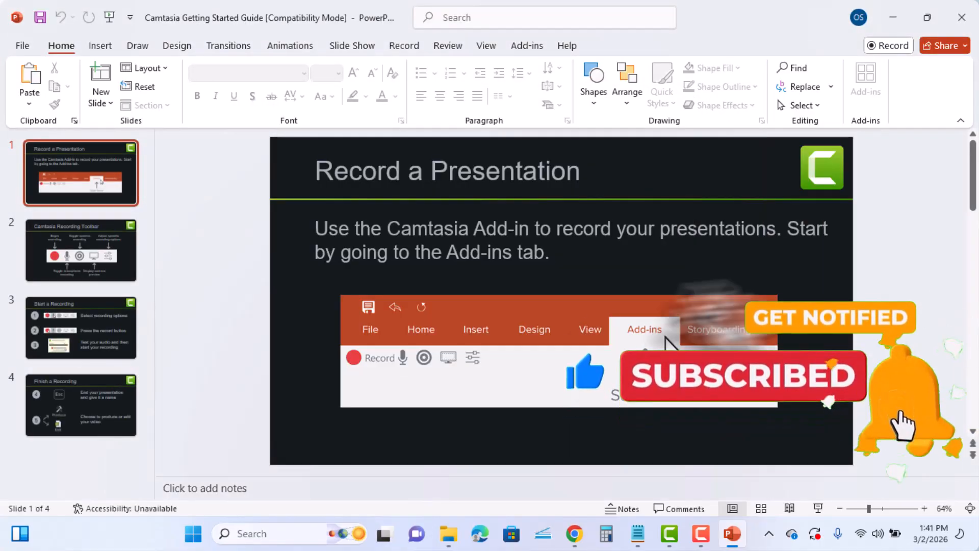